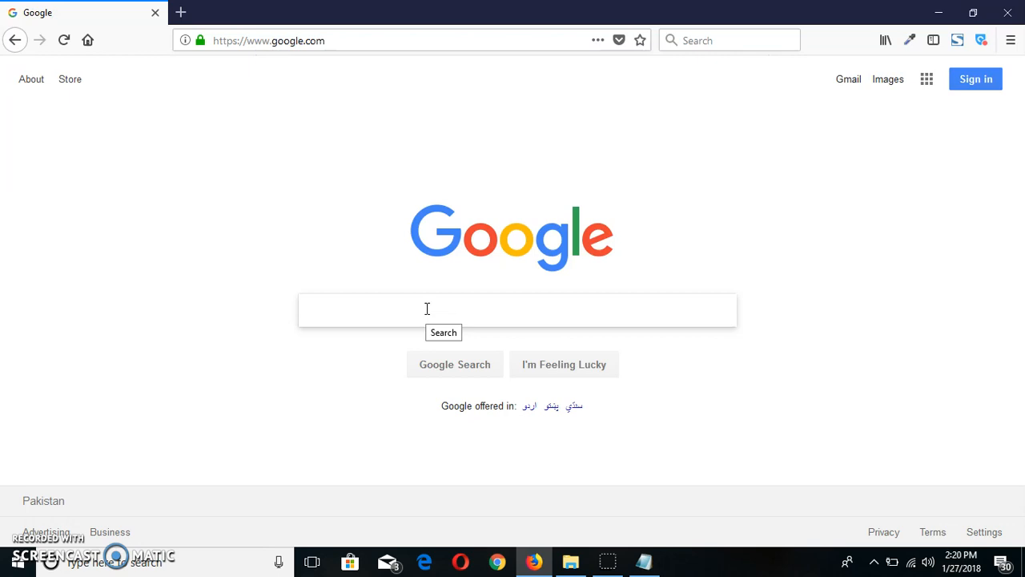
Step: Search Google for "xampp download" and open the Apache Friends Download XAMPP page
click(426, 309)
text(xampp download)
key(Return)
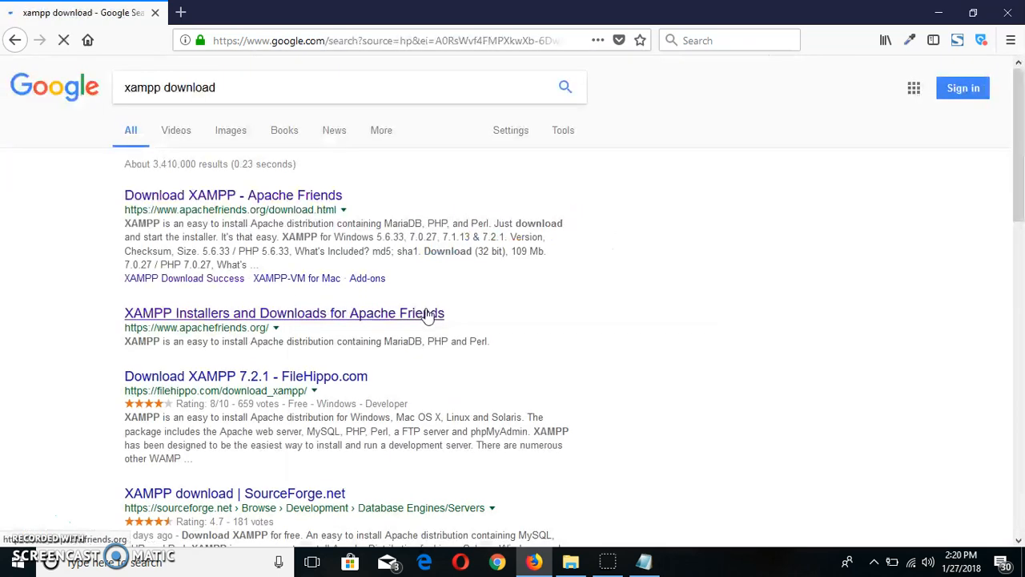
click(298, 202)
Step: Download the 32-bit XAMPP for Windows installer, version 5.6.33 / PHP 5.6.33
click(660, 259)
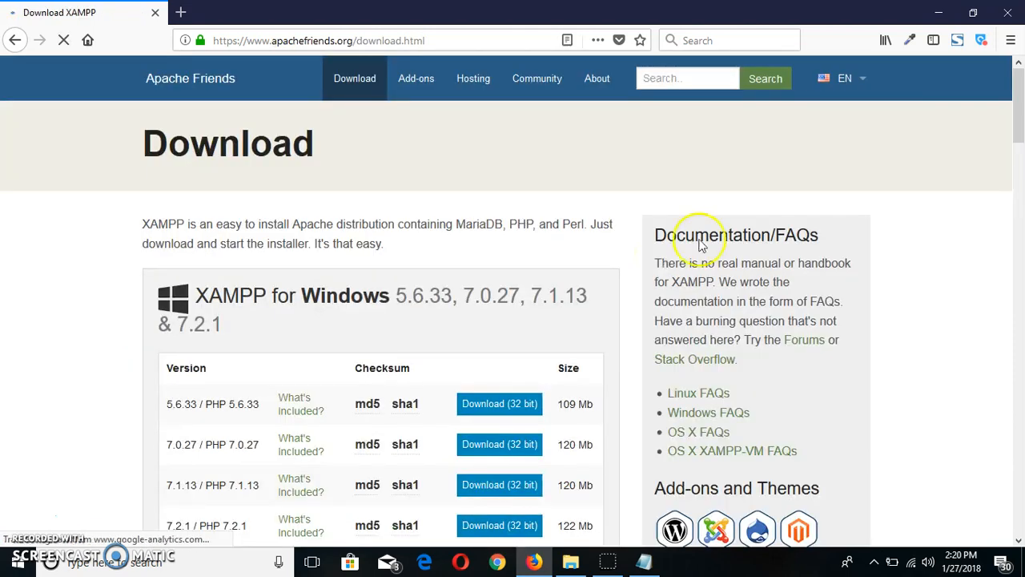
drag(1019, 99, 1019, 120)
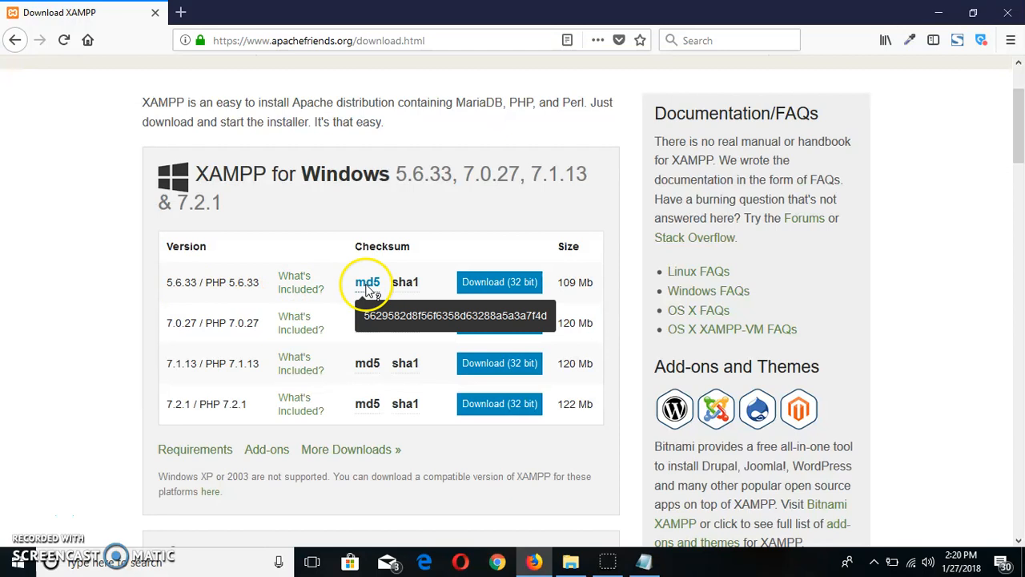
click(504, 285)
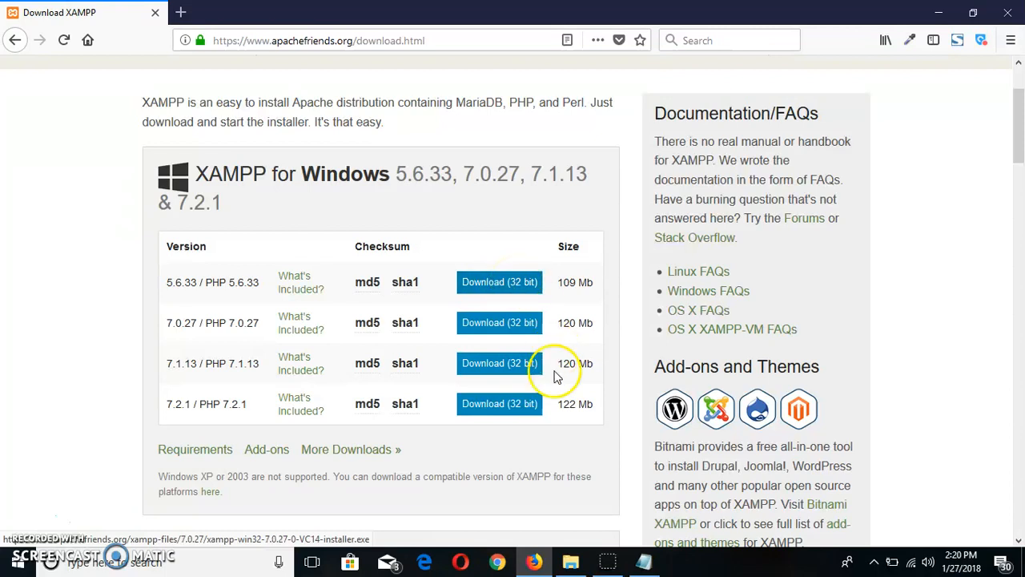
Step: Switch to File Explorer and run xampp-win32-5.6.33-0-VC11-installer.exe from the Downloads folder as administrator
click(564, 559)
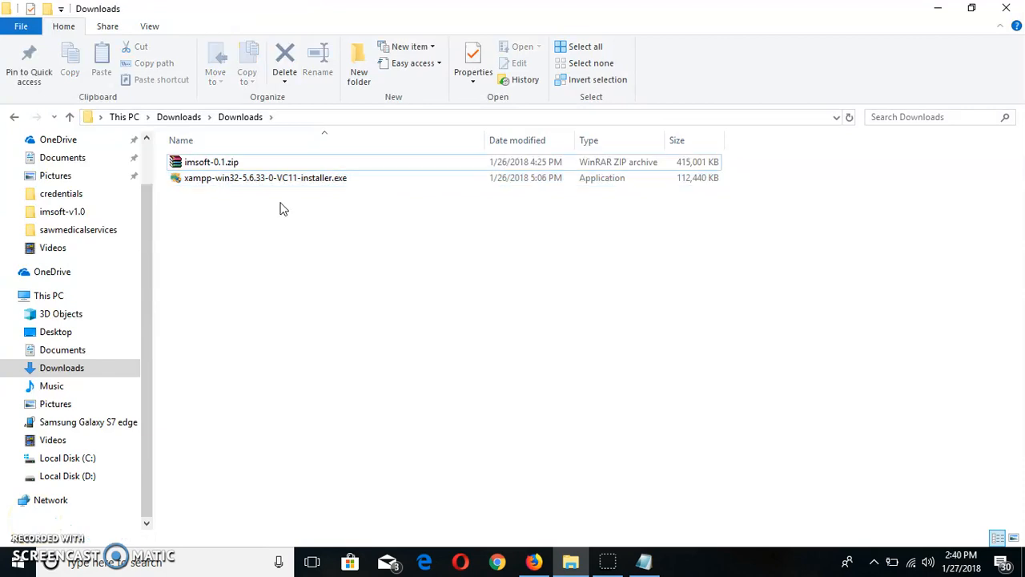
click(282, 185)
right_click(282, 185)
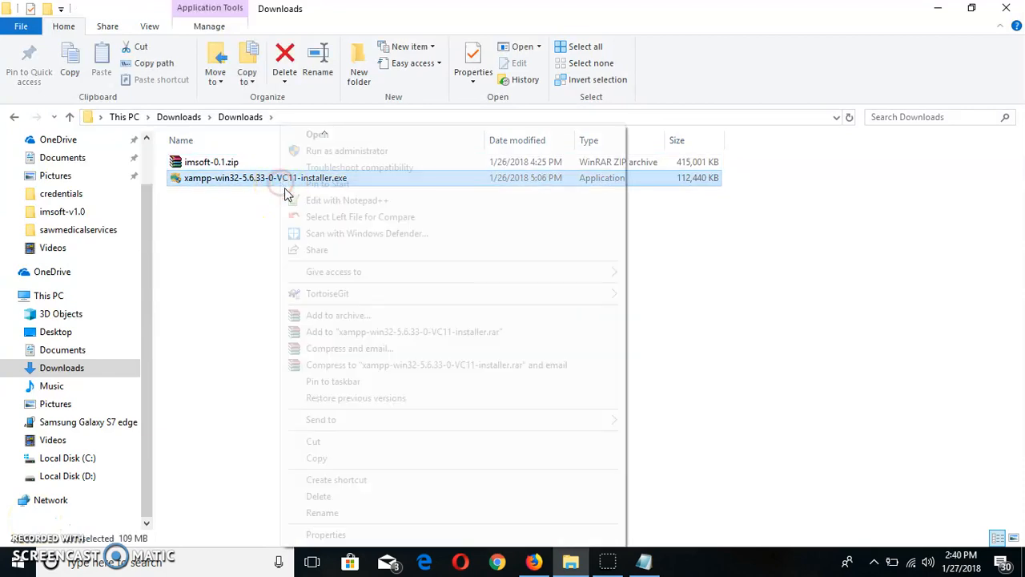
click(325, 154)
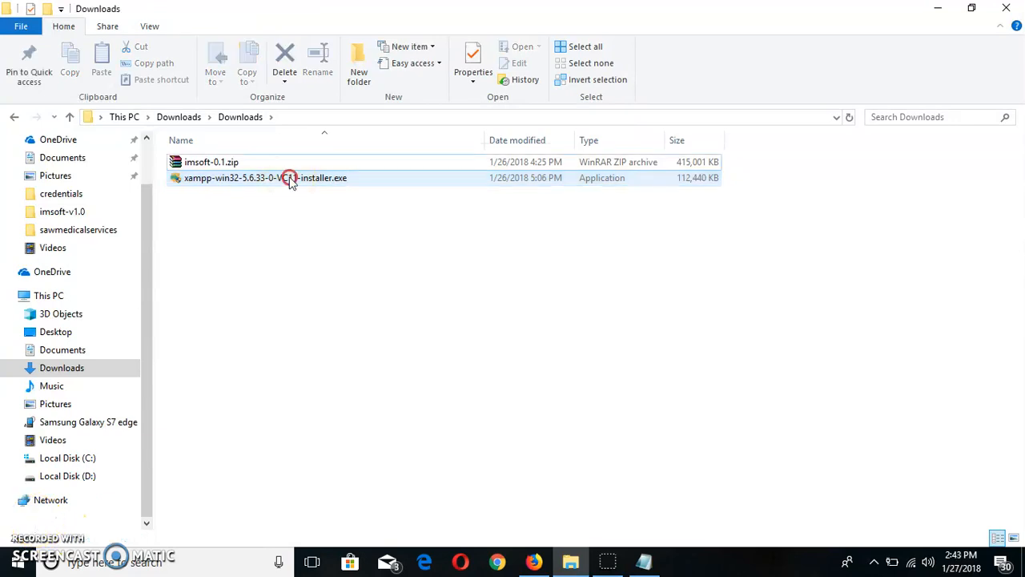
right_click(290, 181)
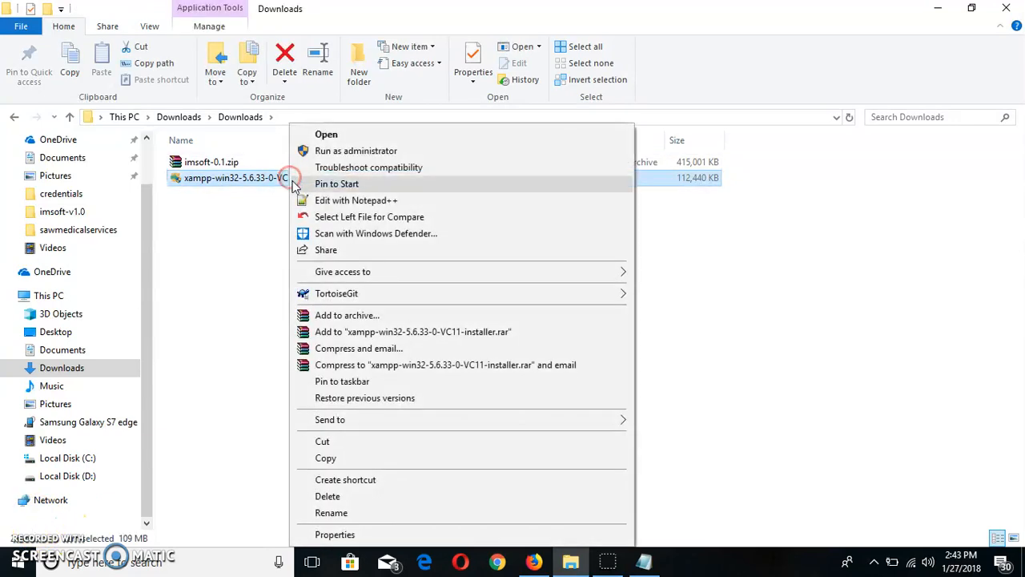
click(321, 149)
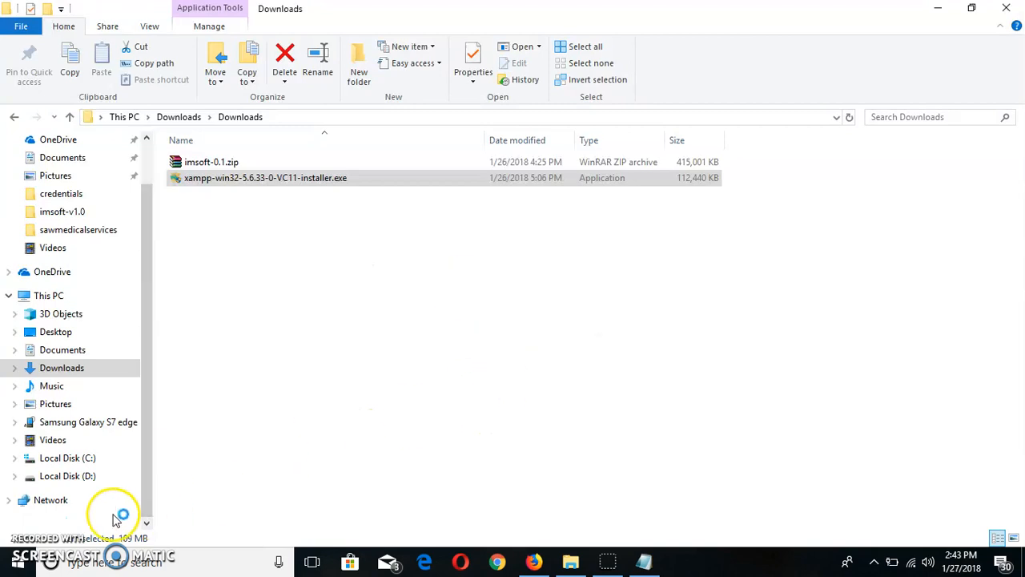
Step: Start the XAMPP Setup Wizard and accept the default selection with all components included
click(513, 300)
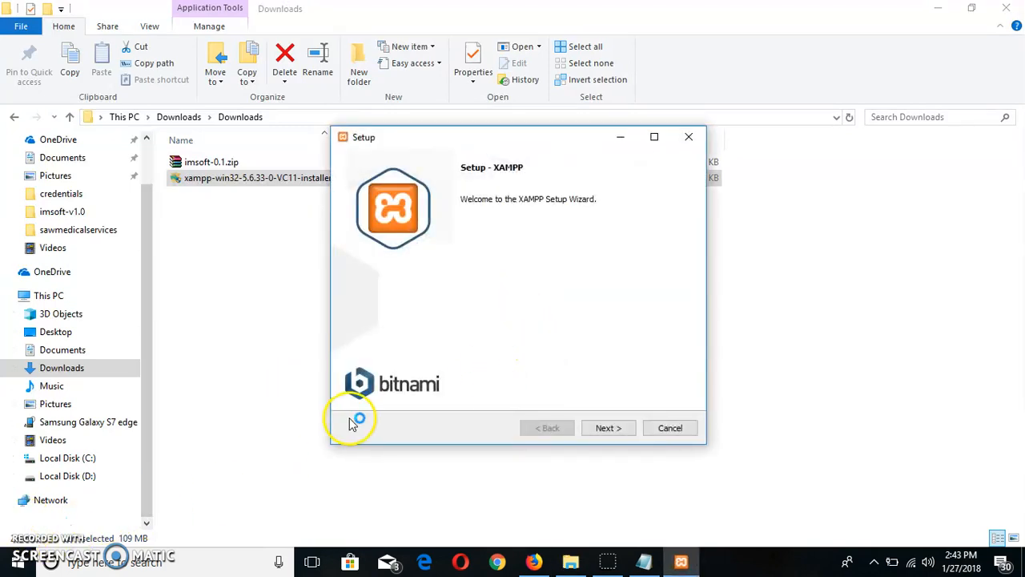
click(607, 430)
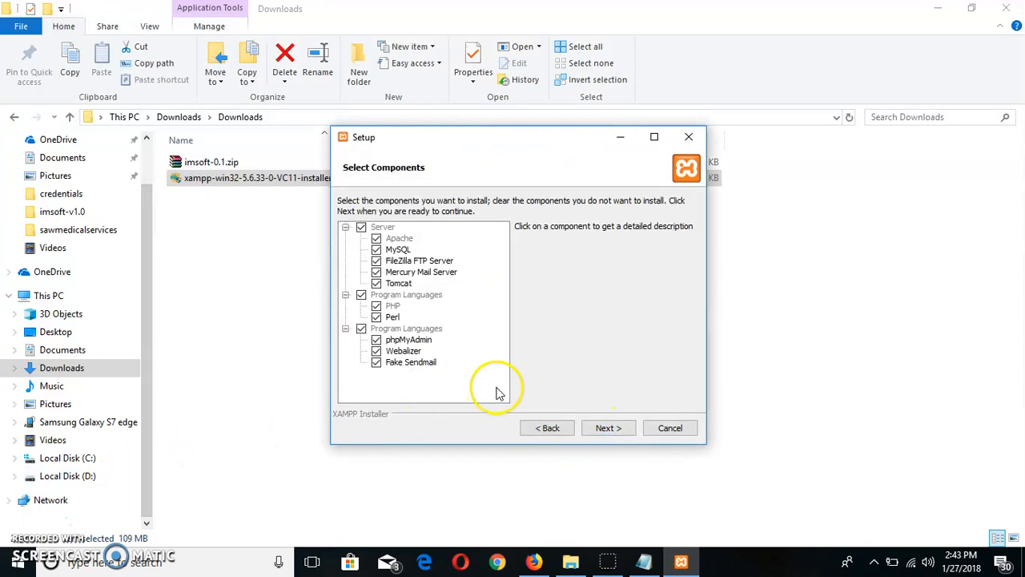
click(599, 437)
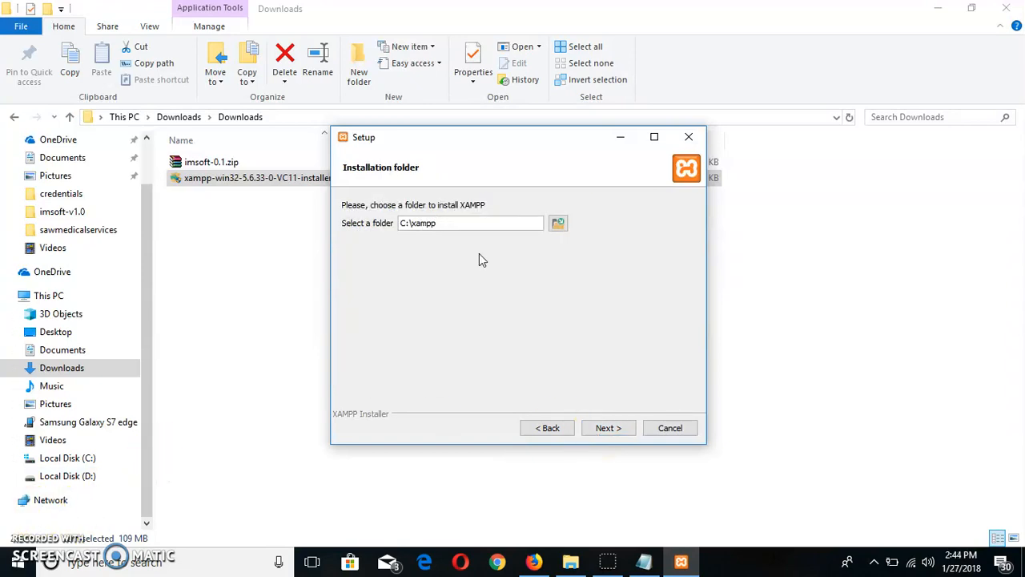
Step: Set the XAMPP installation folder to D:\xampp-5.6.33
click(444, 226)
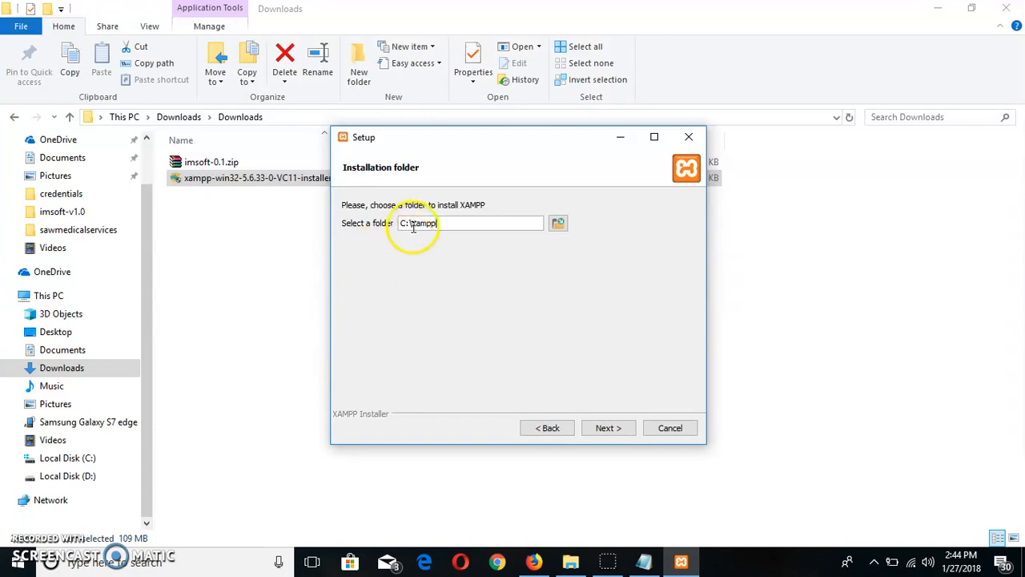
click(557, 223)
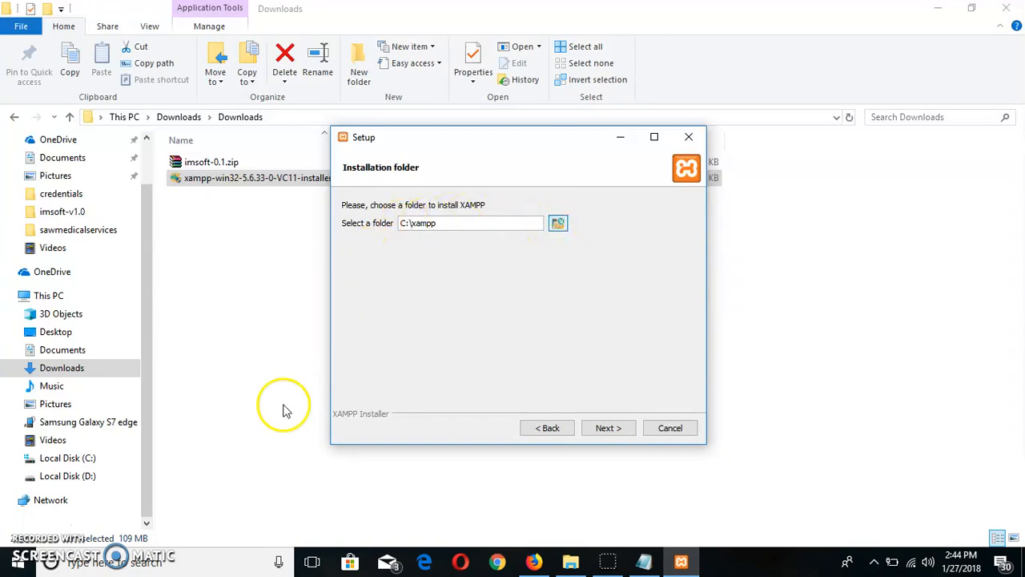
click(614, 347)
click(614, 346)
click(614, 347)
click(614, 347)
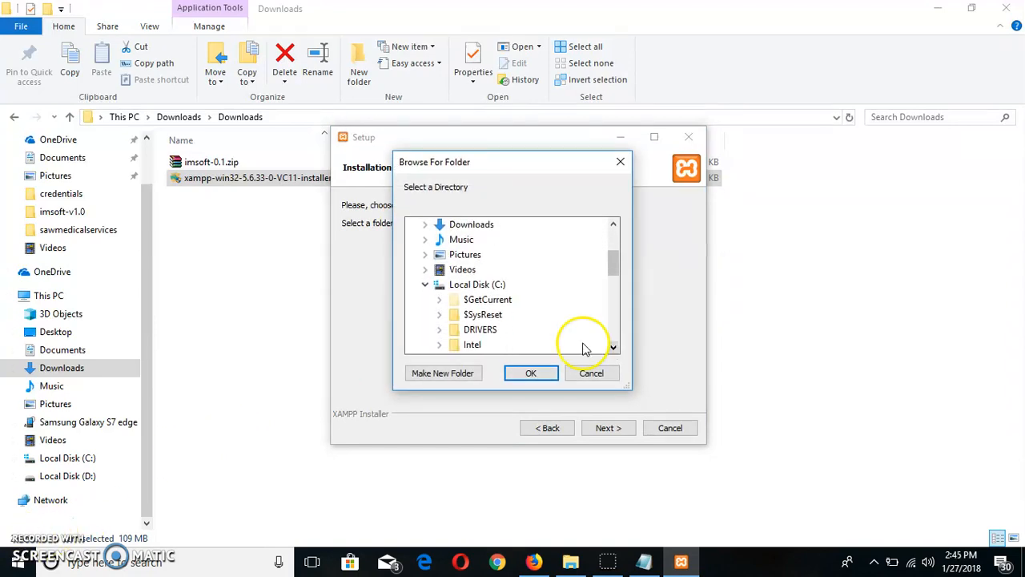
click(425, 284)
click(437, 300)
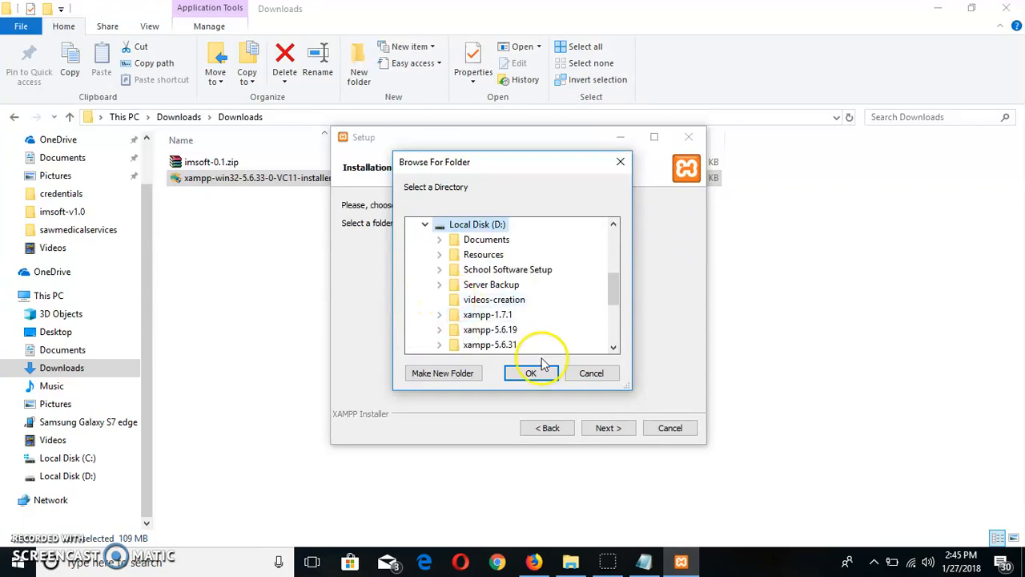
click(533, 376)
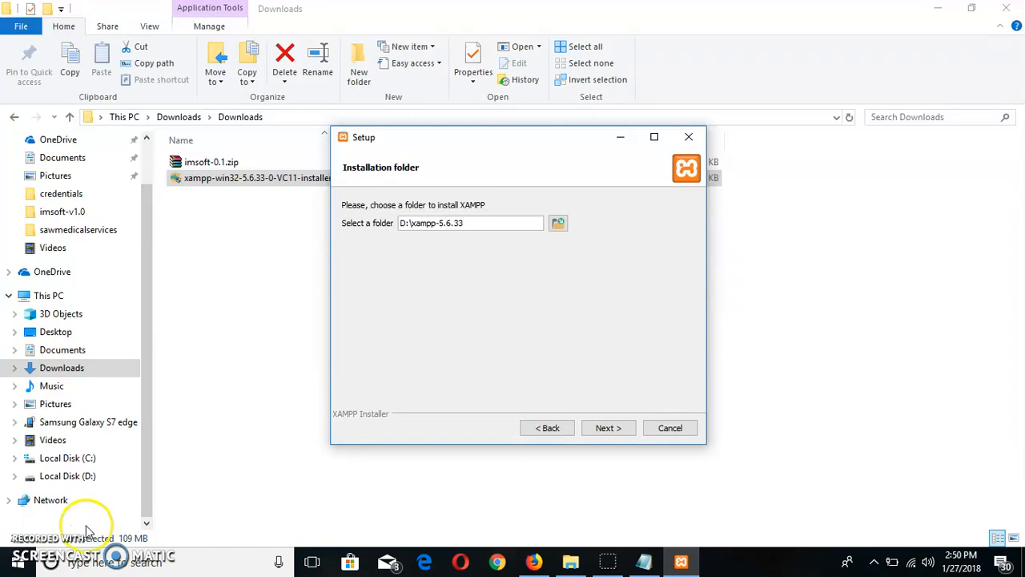
Step: Opt out of learning more about Bitnami for XAMPP and start the installation
click(605, 429)
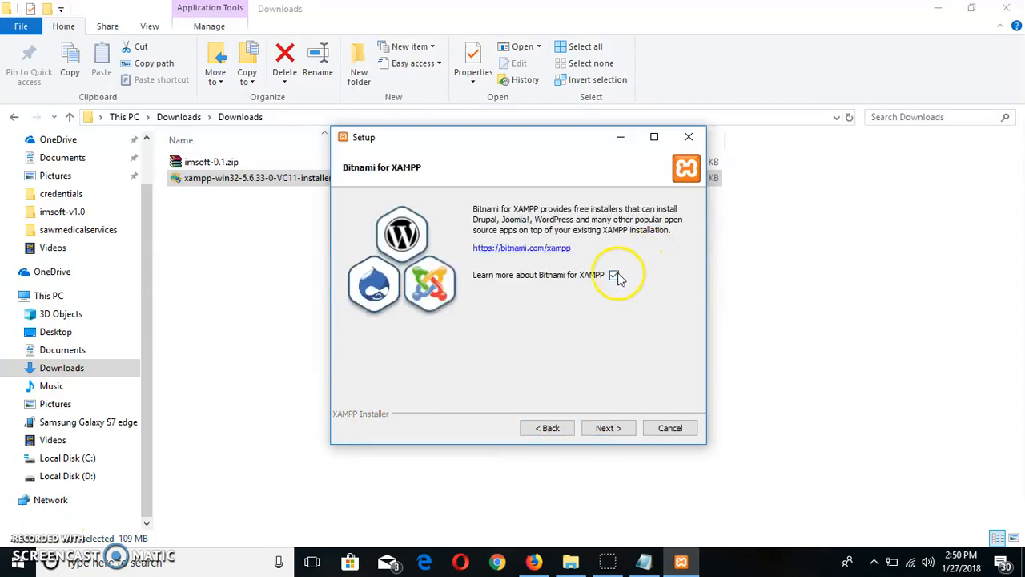
click(605, 428)
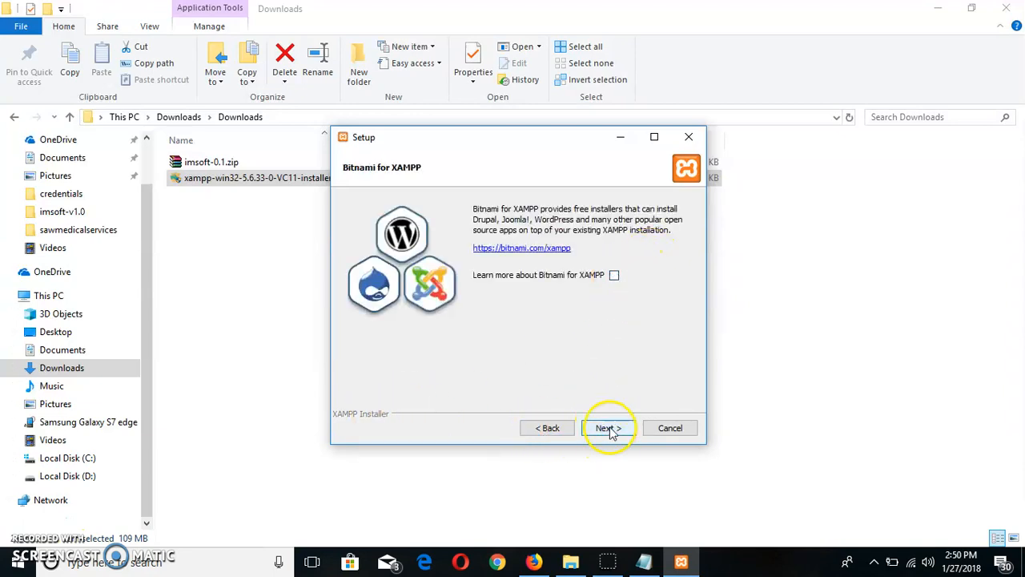
click(602, 427)
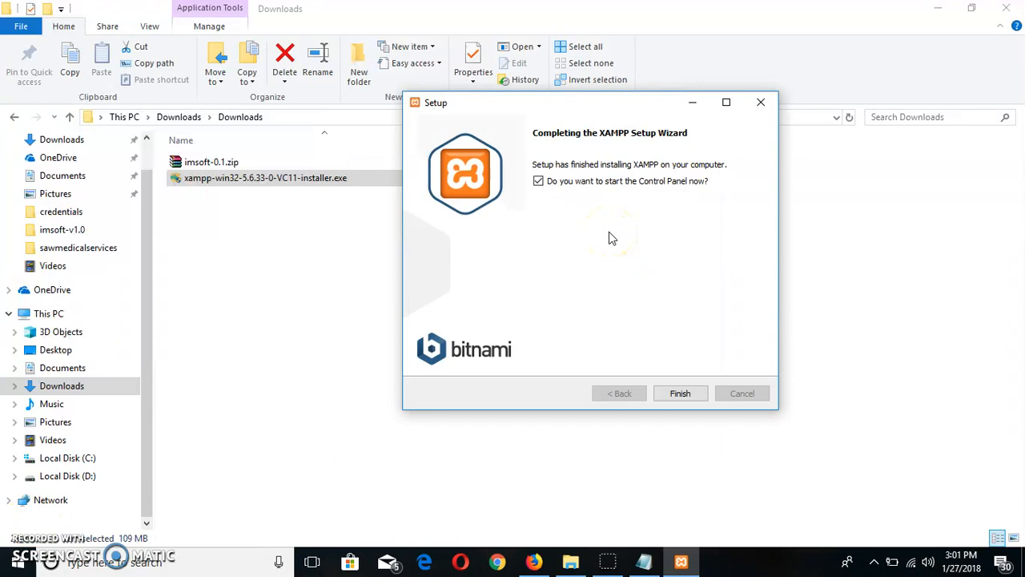
Step: Finish the setup with English as the Control Panel language and bring up the XAMPP Control Panel window
click(677, 396)
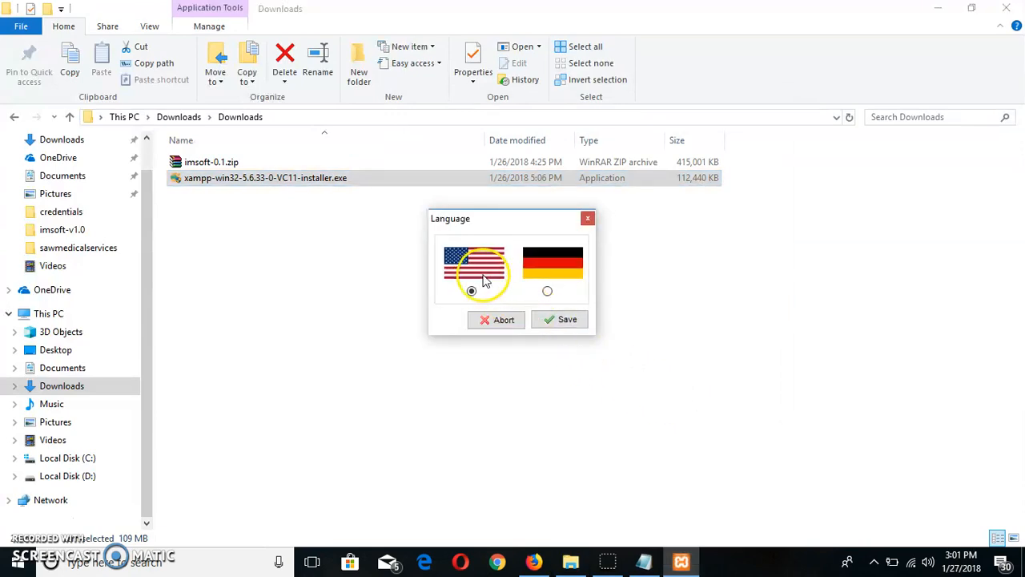
click(550, 320)
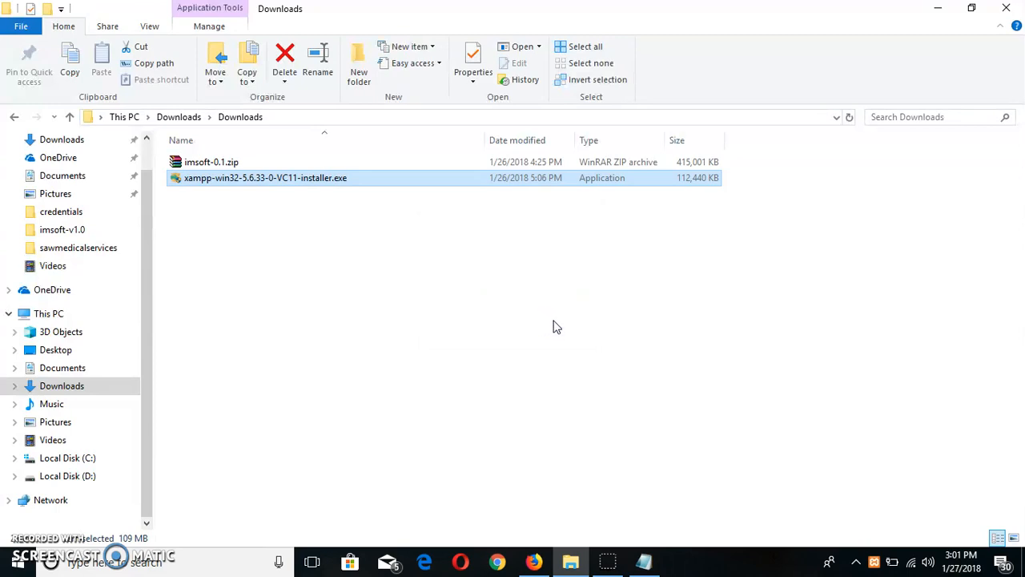
click(873, 563)
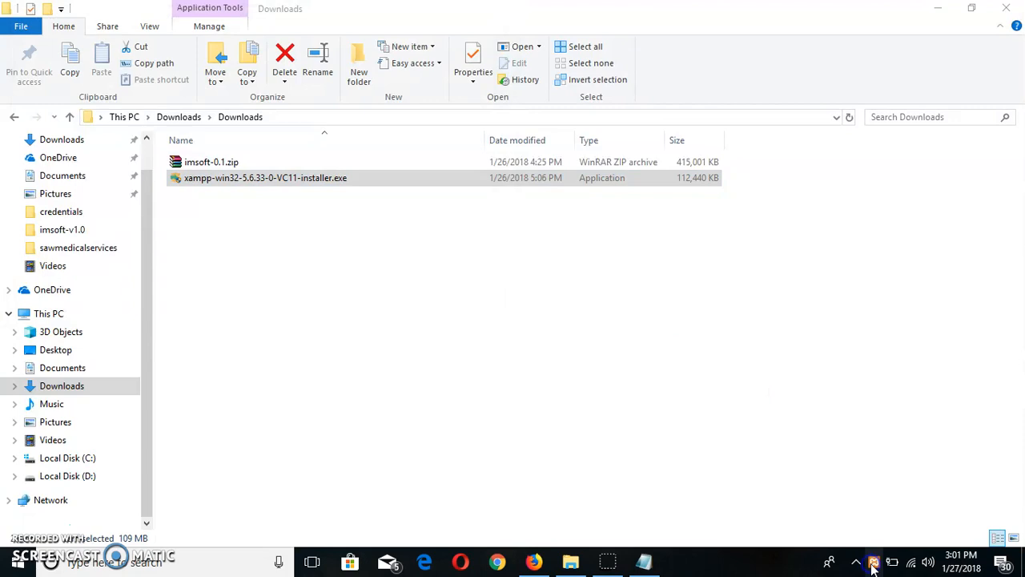
click(873, 565)
drag(287, 12, 801, 213)
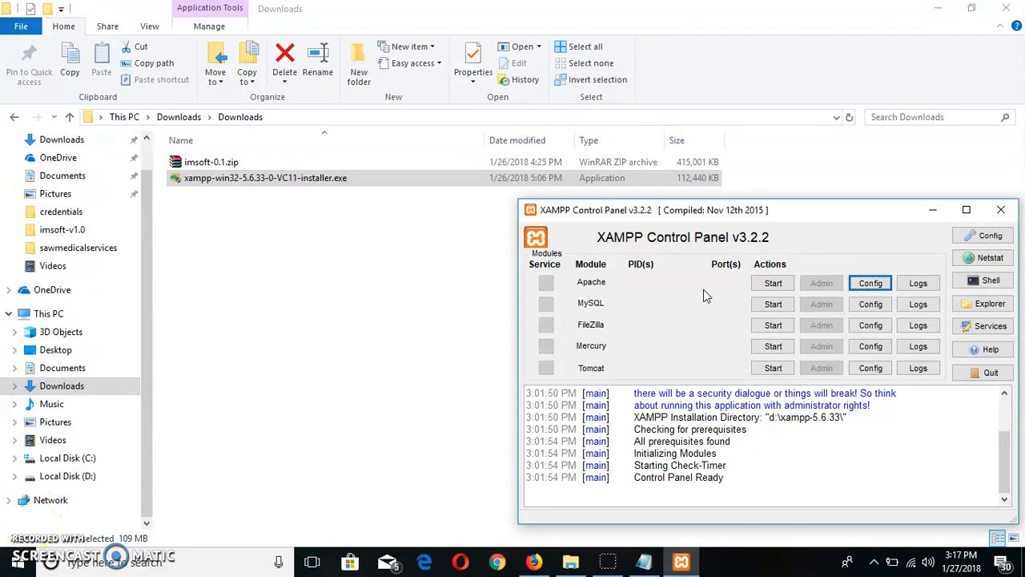
Step: Open the PHP configuration file php.ini for the Apache module and set short_open_tag to On
click(873, 285)
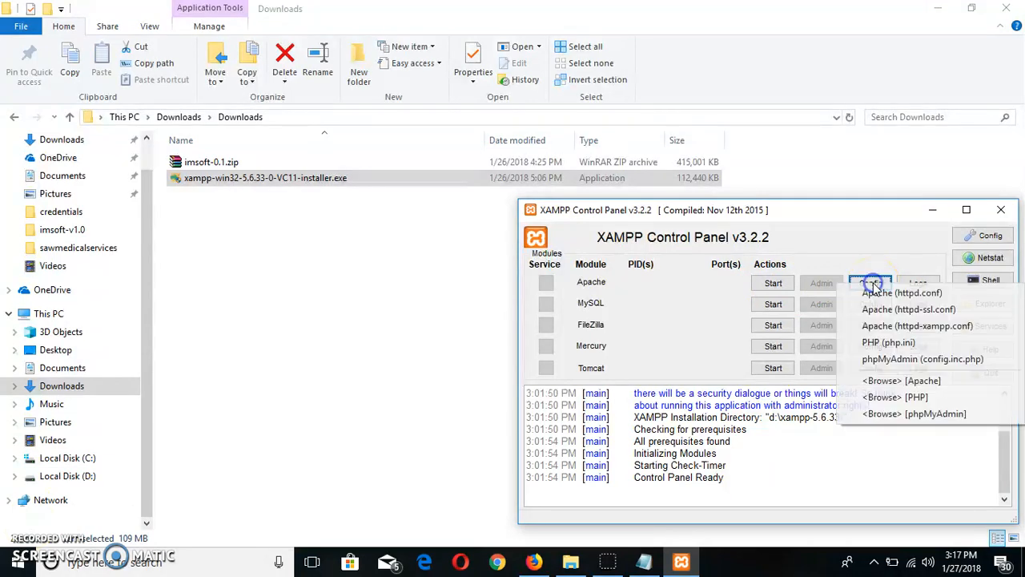
click(888, 344)
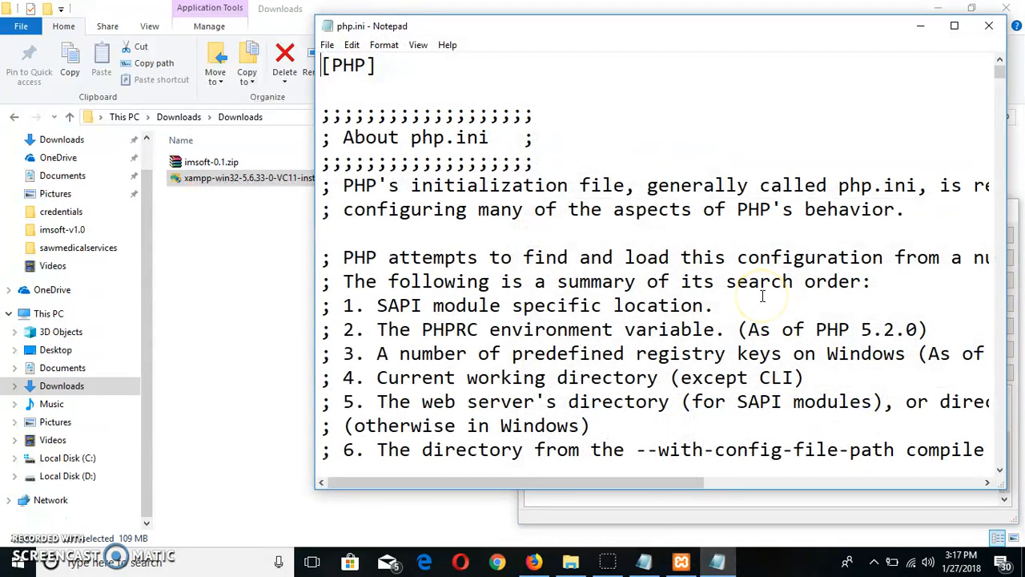
click(351, 47)
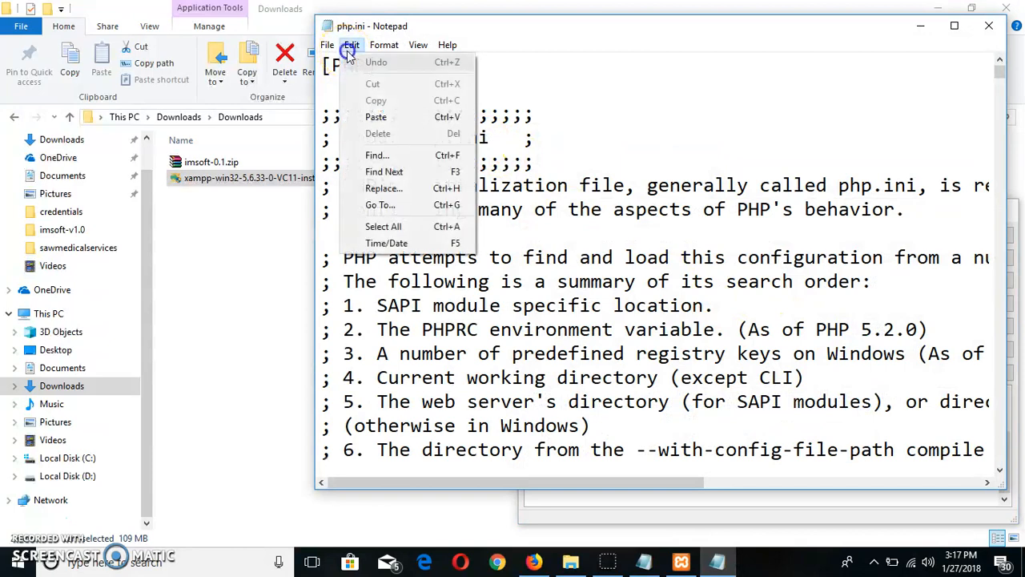
click(382, 155)
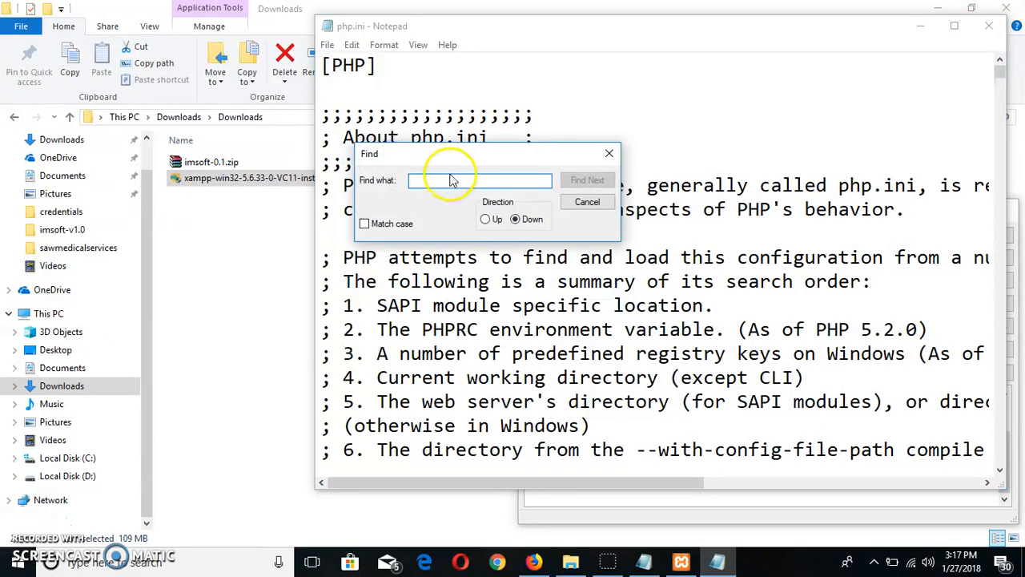
text(short_open_tag)
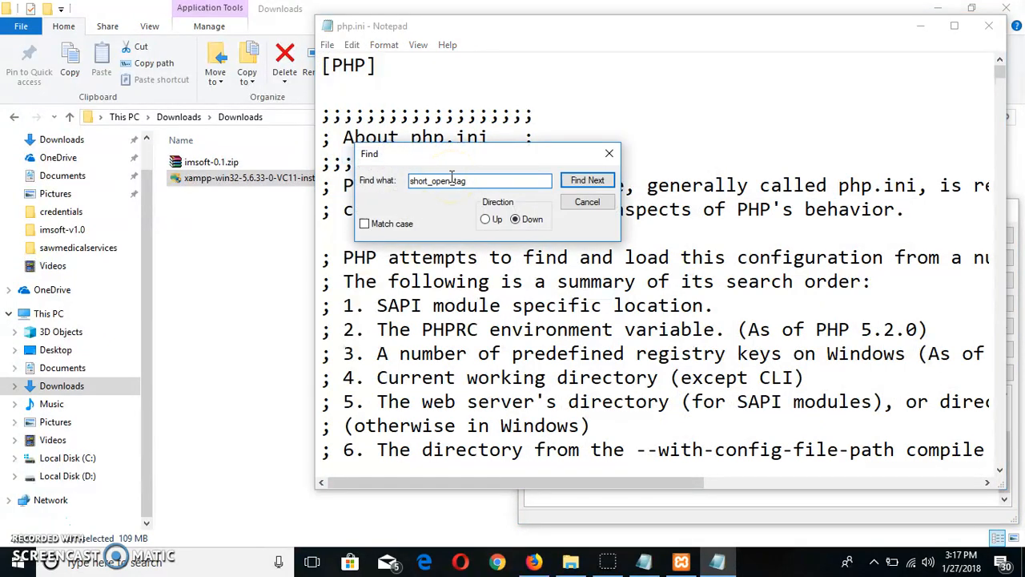
click(505, 174)
key(Return)
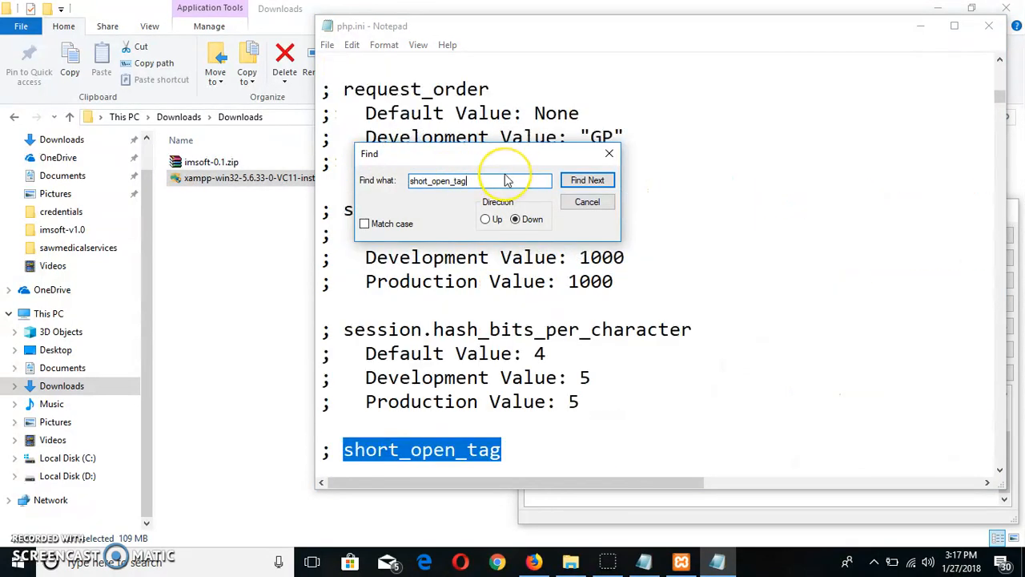
key(Return)
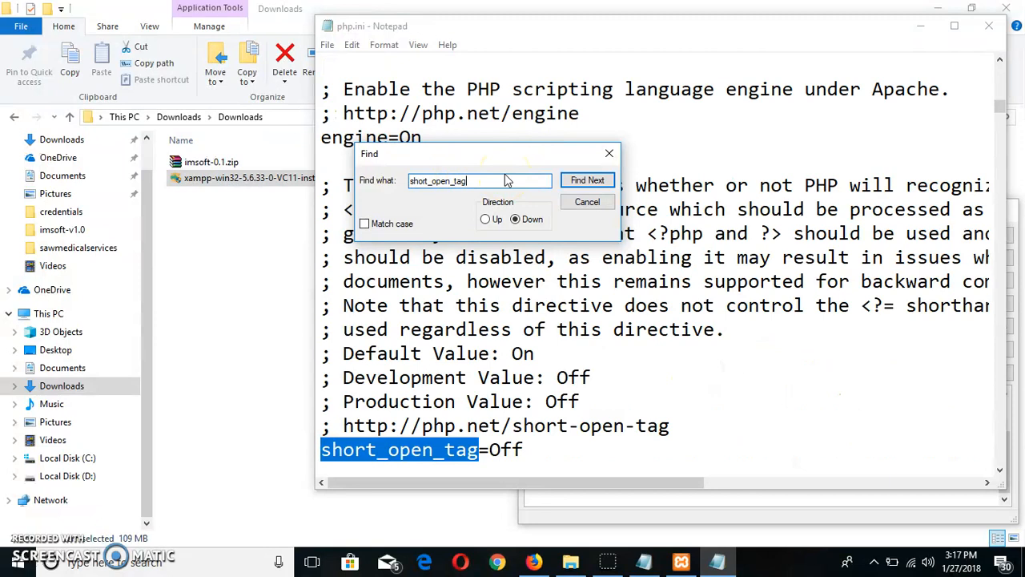
click(609, 153)
drag(523, 451, 500, 452)
text(n)
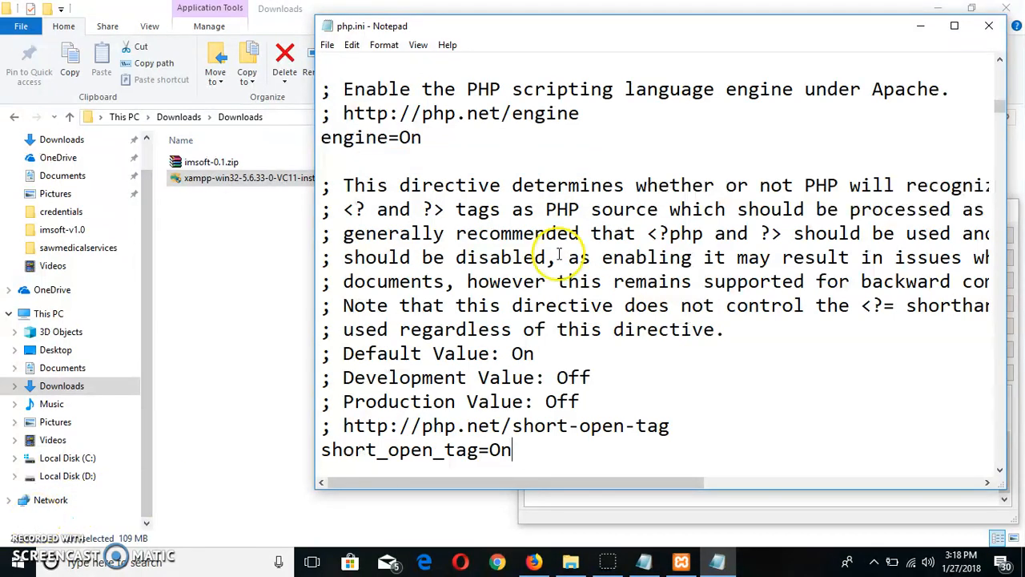
Step: Find the memory_limit directive in php.ini and set it to 256M
key(ctrl+f)
text(memory_limit)
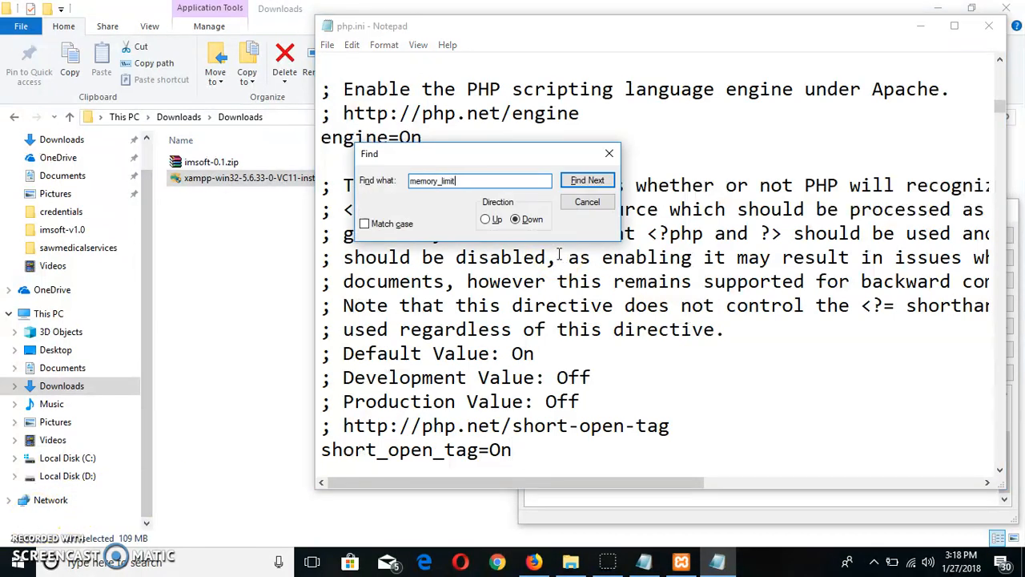
key(Return)
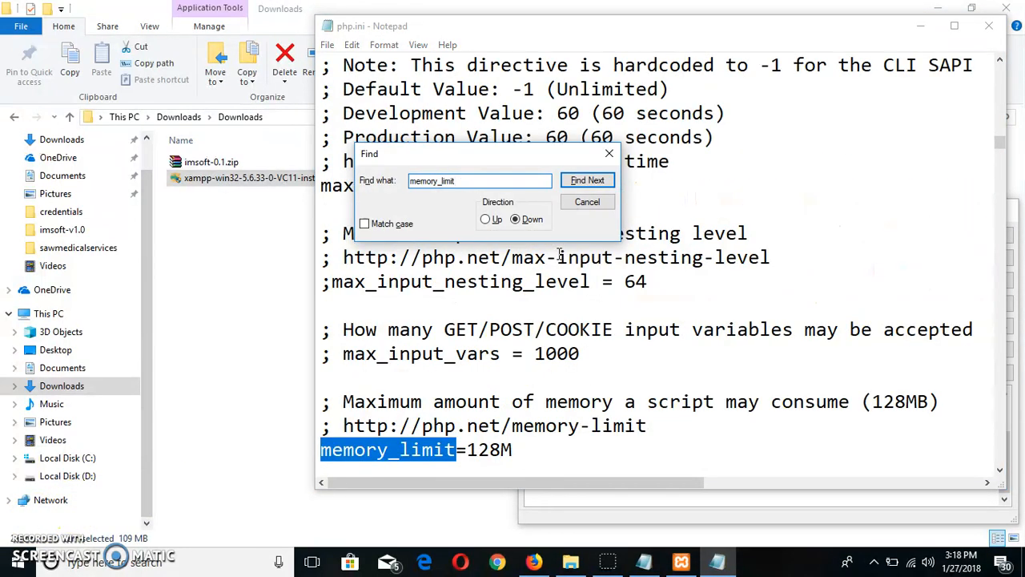
click(608, 153)
drag(501, 453, 468, 452)
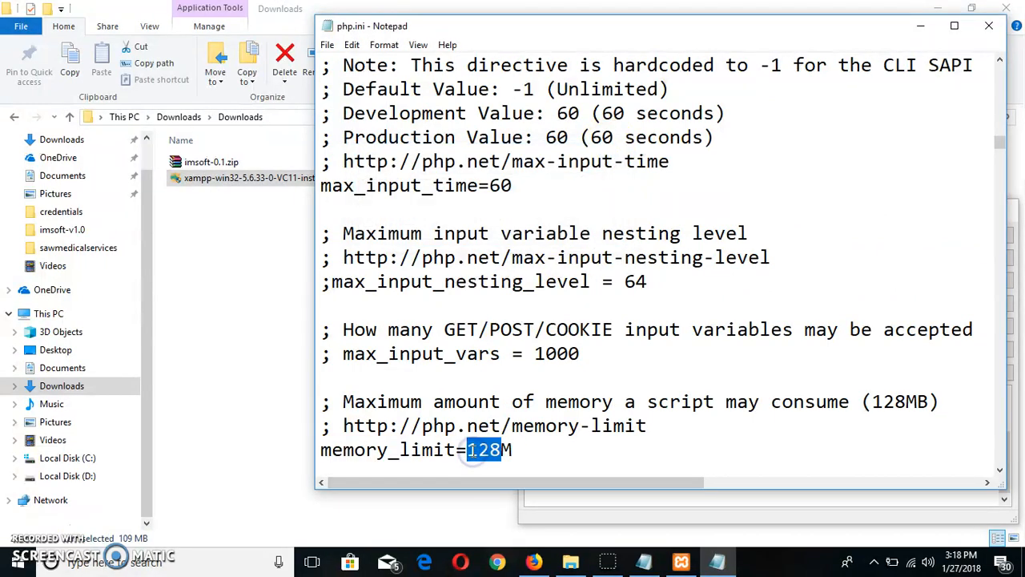
text(2)
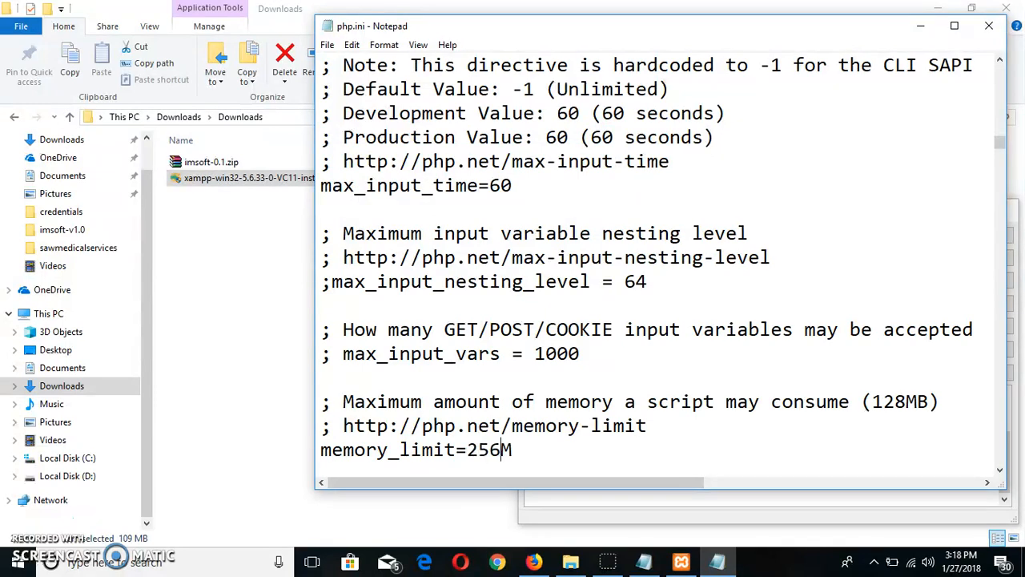
click(604, 280)
Step: Find the post_max_size directive in php.ini and set it to 2048M
key(ctrl+f)
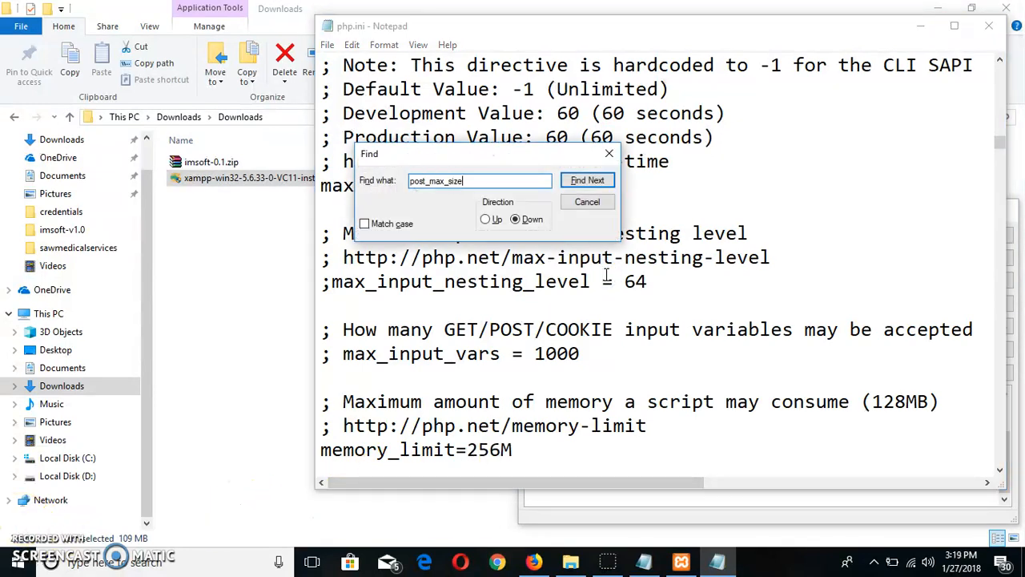
text(post_max_size)
key(Return)
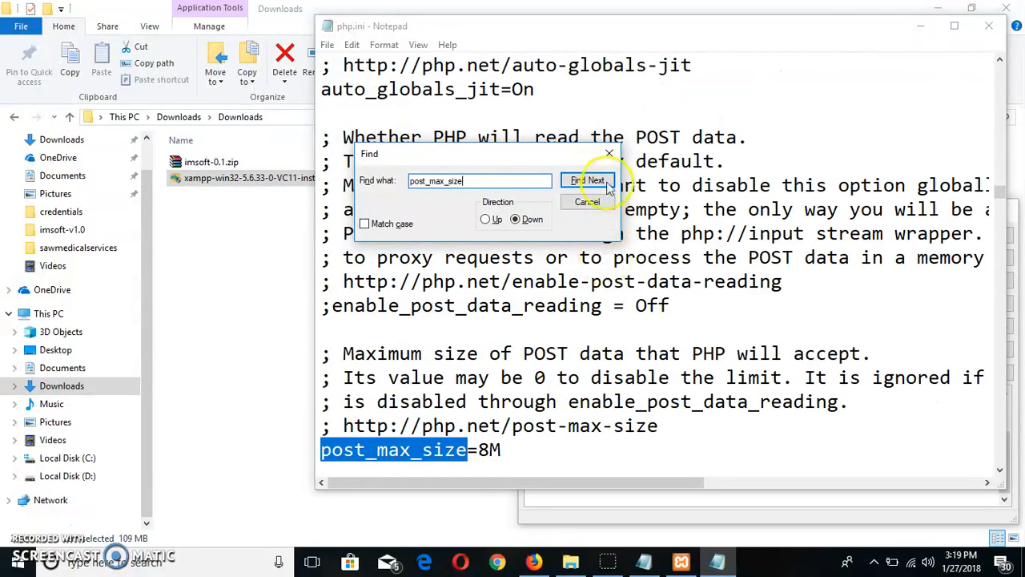
click(608, 153)
click(485, 450)
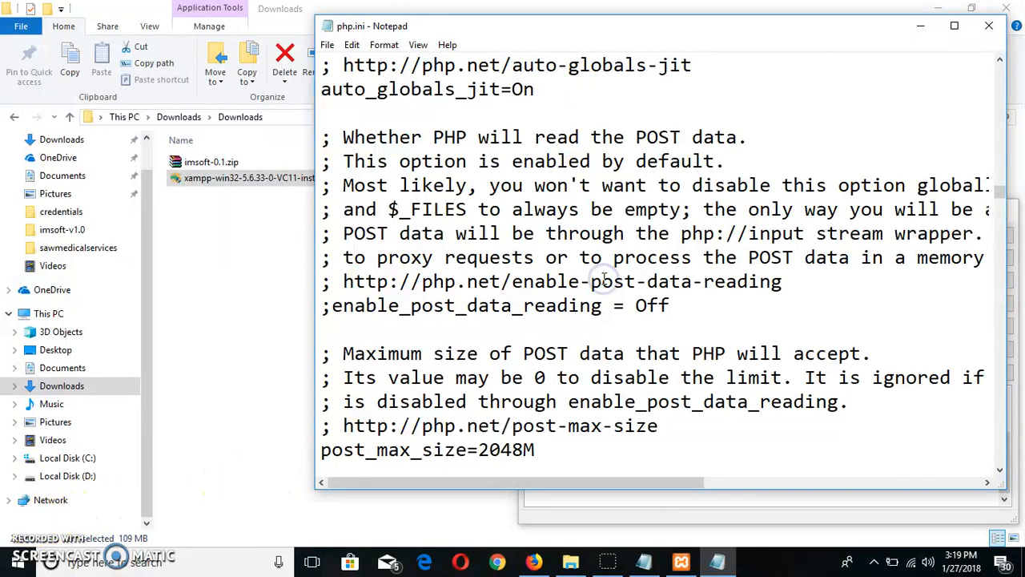
Step: Find the upload_max_filesize directive in php.ini and set it to 2048M
key(ctrl+f)
text(upload_max_filesize)
key(Return)
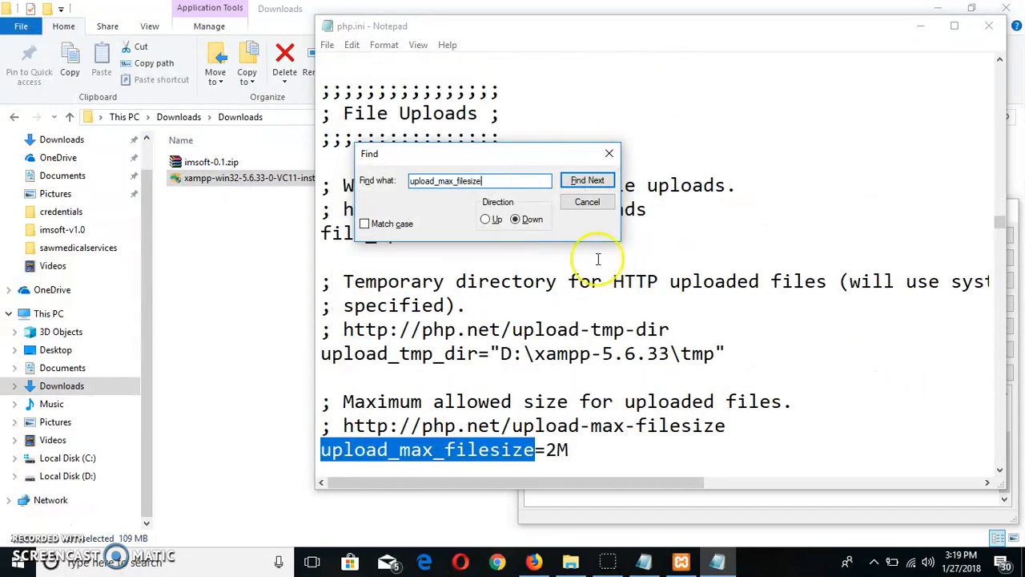
click(608, 153)
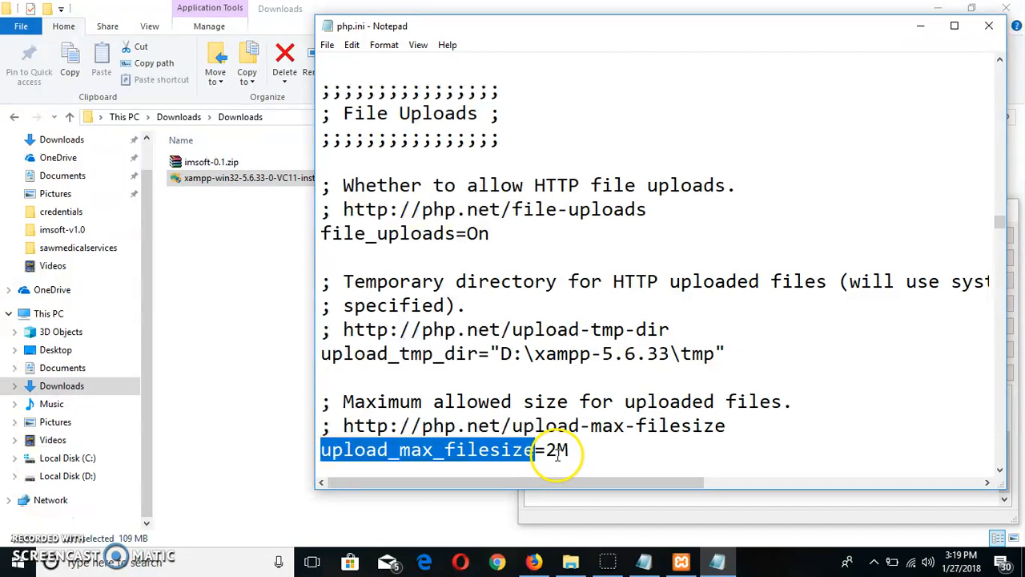
click(556, 452)
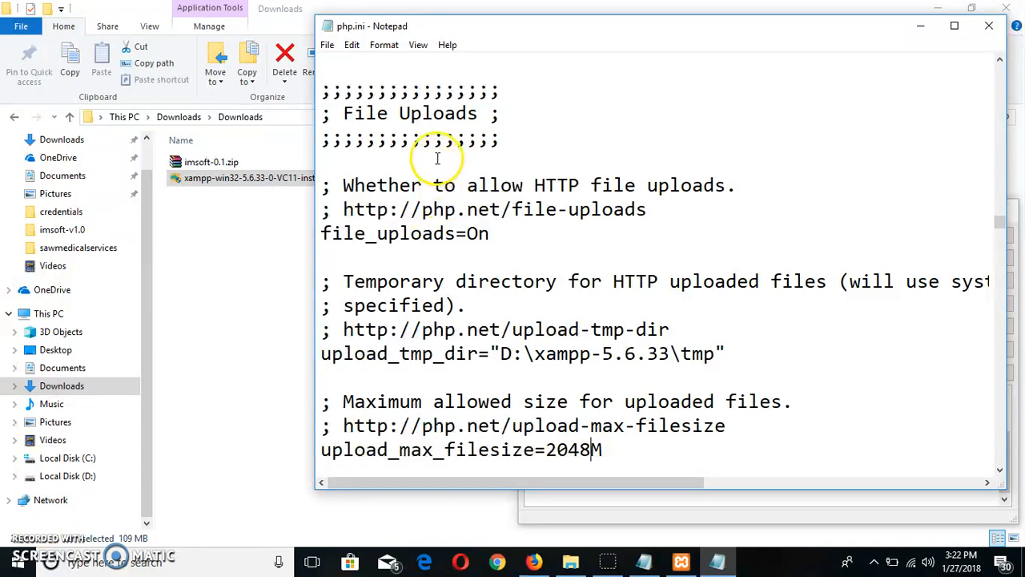
Step: Save the changes to php.ini and close the file
click(328, 44)
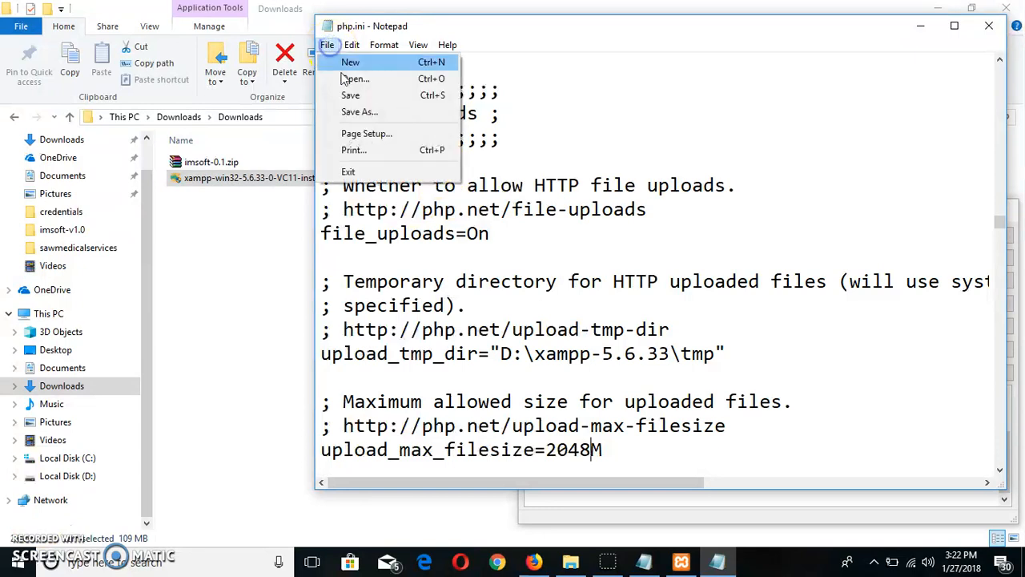
click(347, 92)
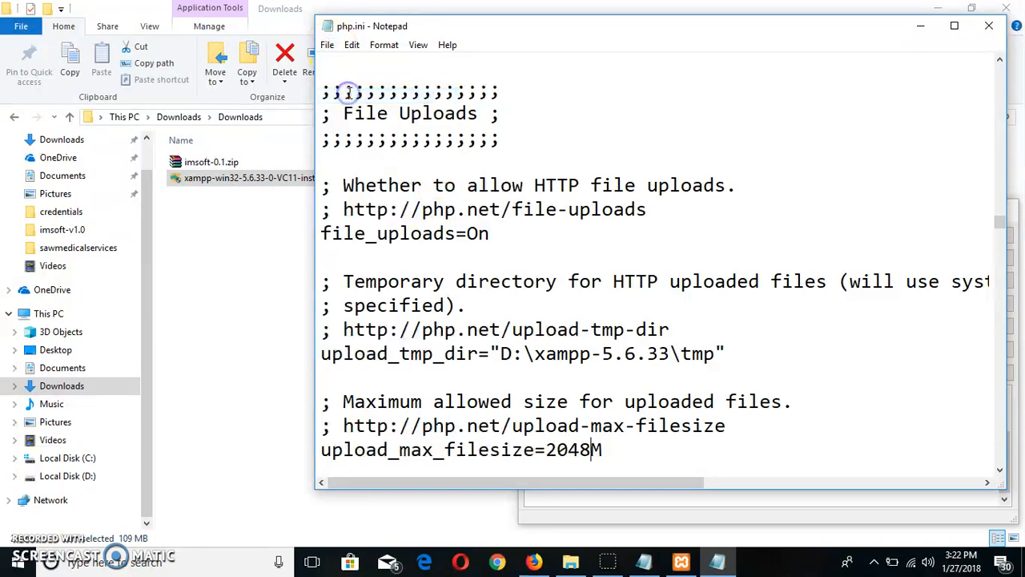
click(989, 25)
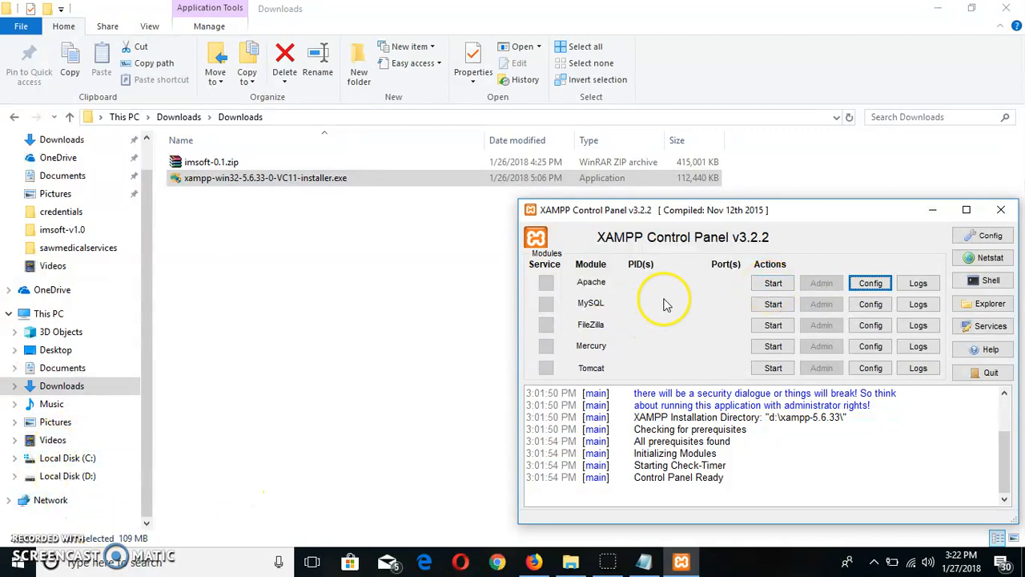
click(771, 285)
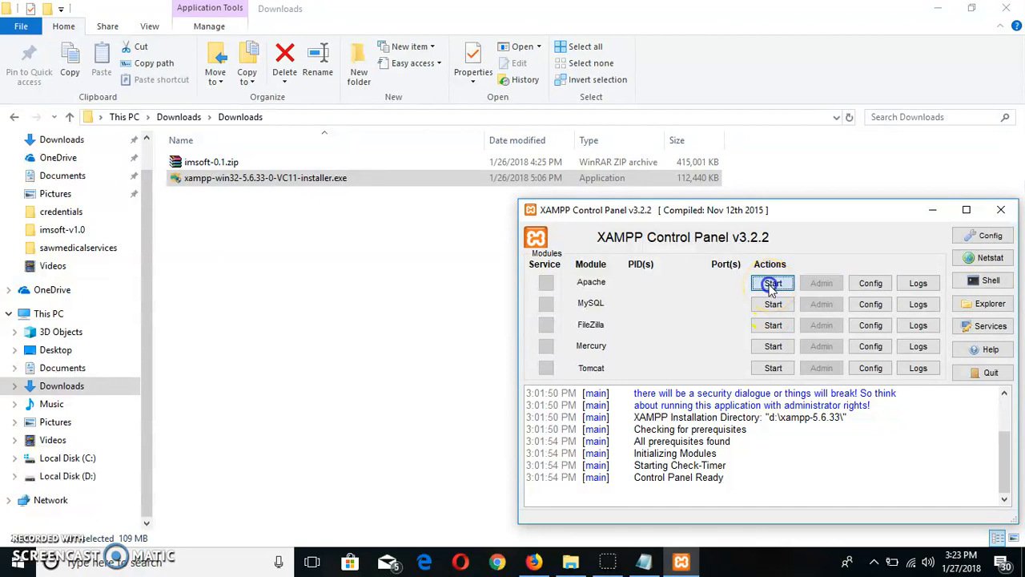
click(772, 303)
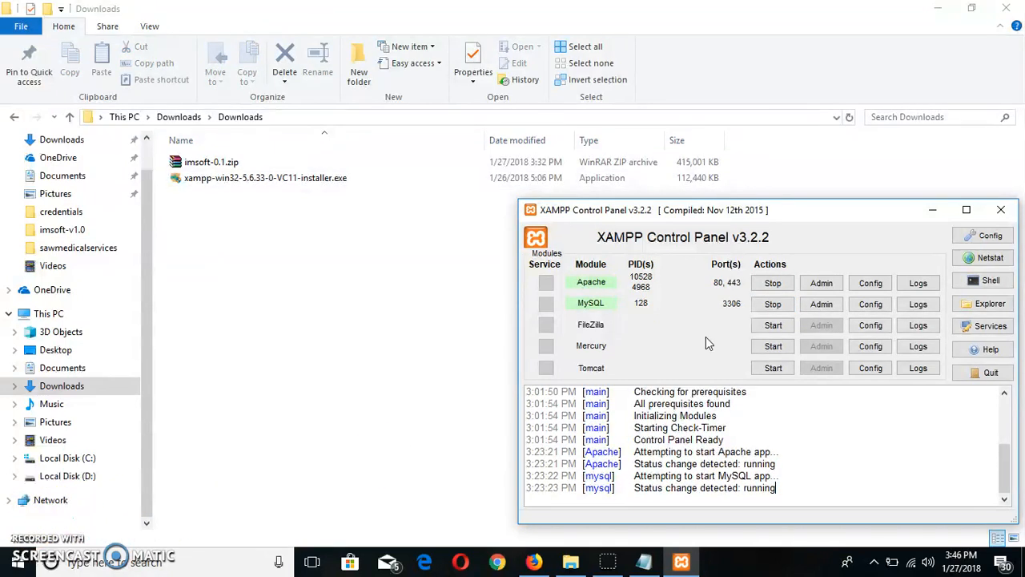
click(545, 563)
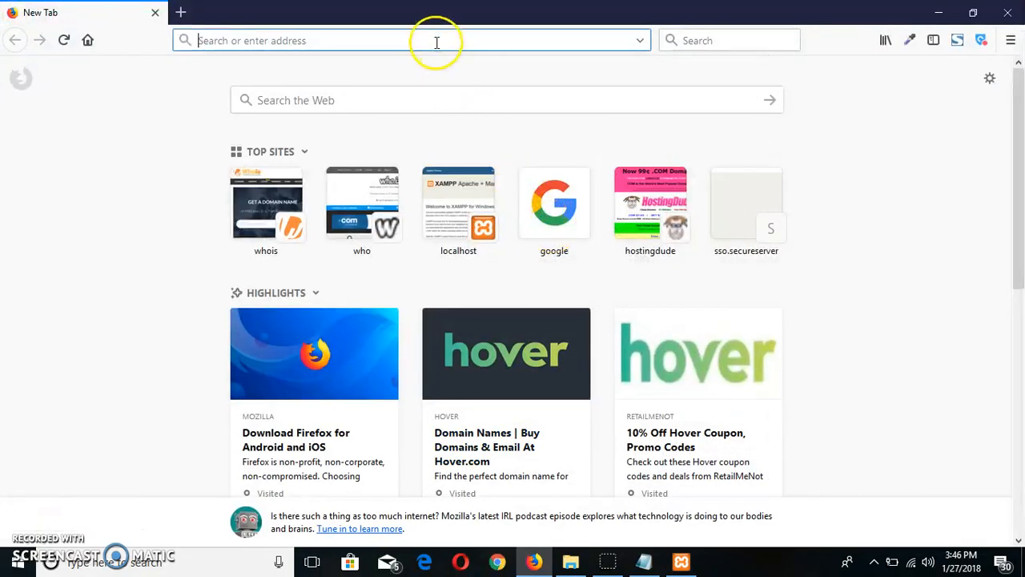
text(http)
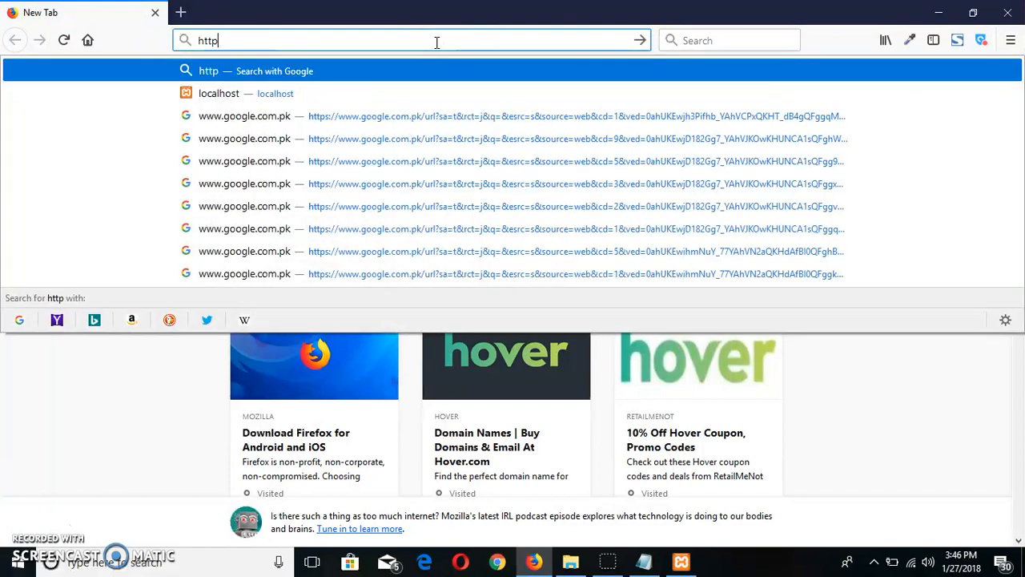
text(://localhost/)
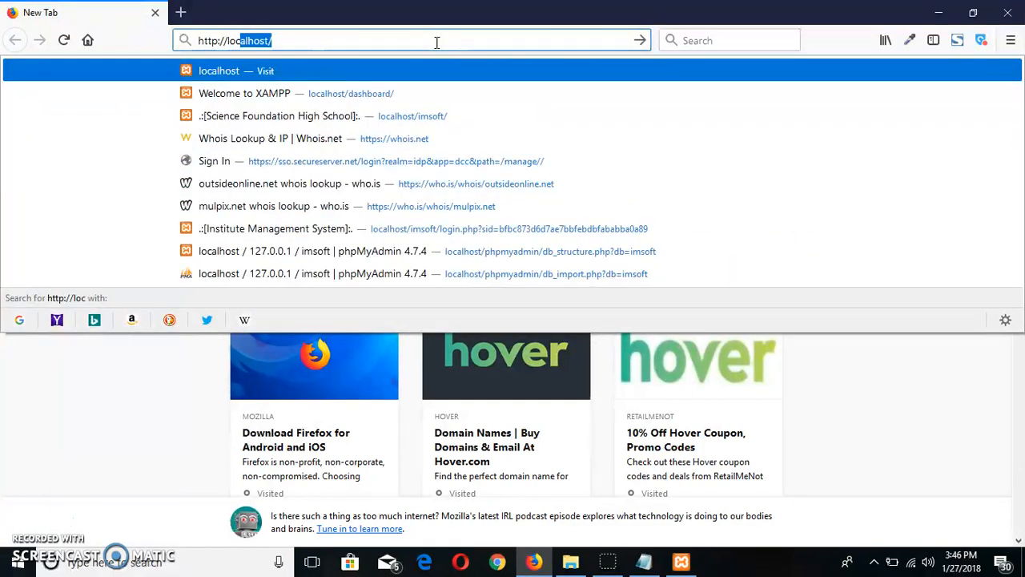
key(Return)
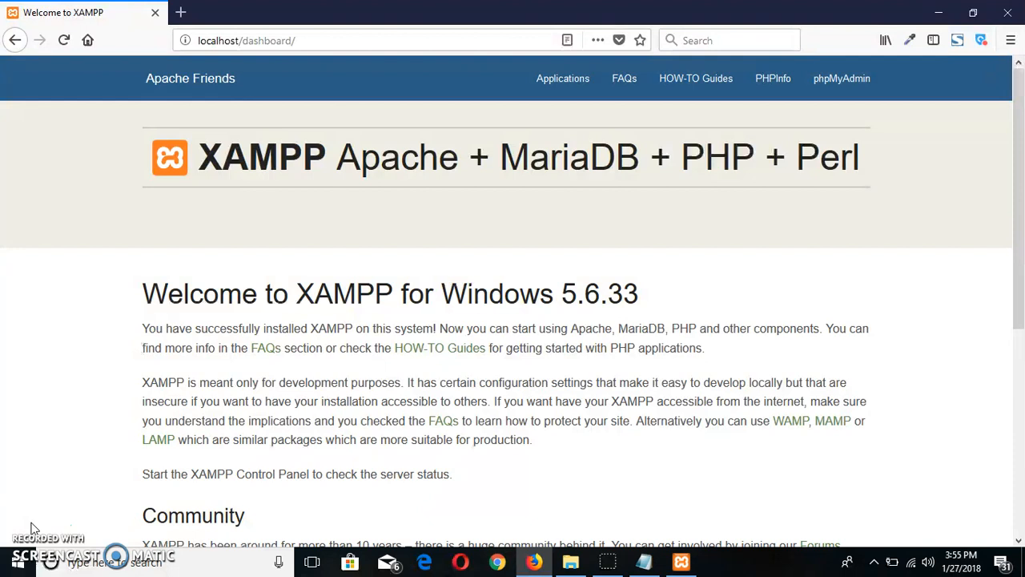
Step: Create a database named imsoft in phpMyAdmin and bring up its import page
click(850, 77)
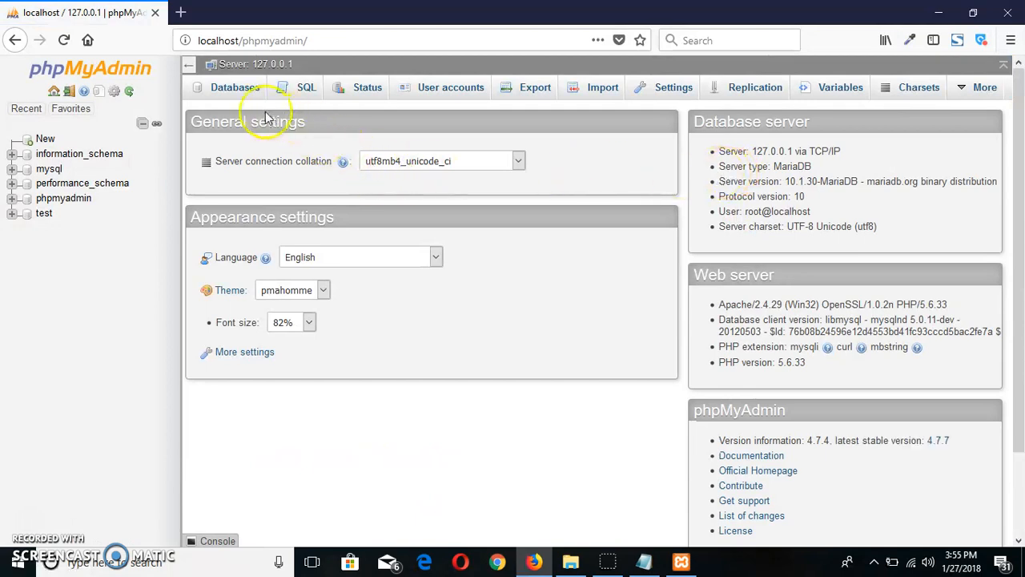
click(243, 90)
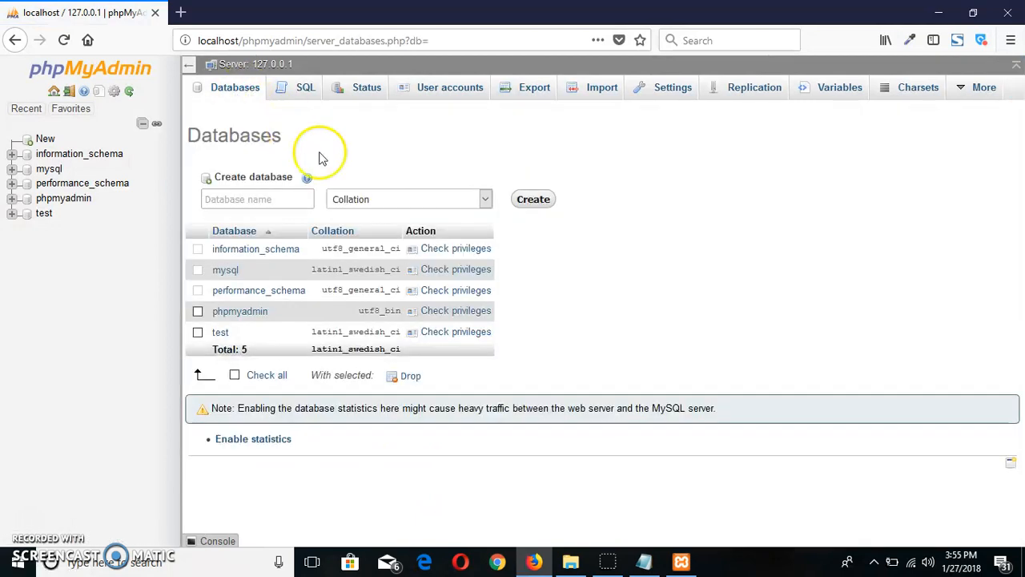
click(280, 199)
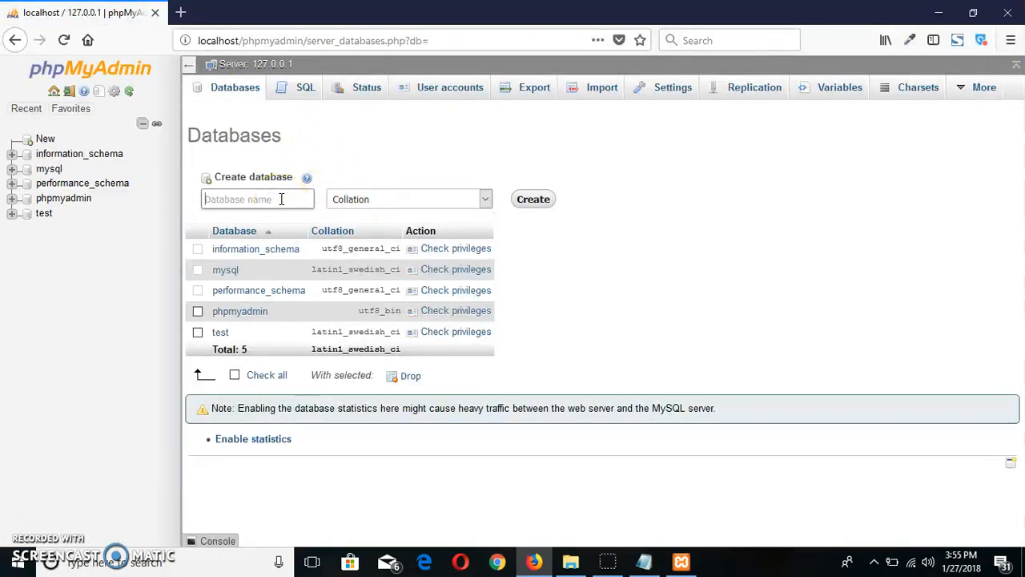
text(imsoft)
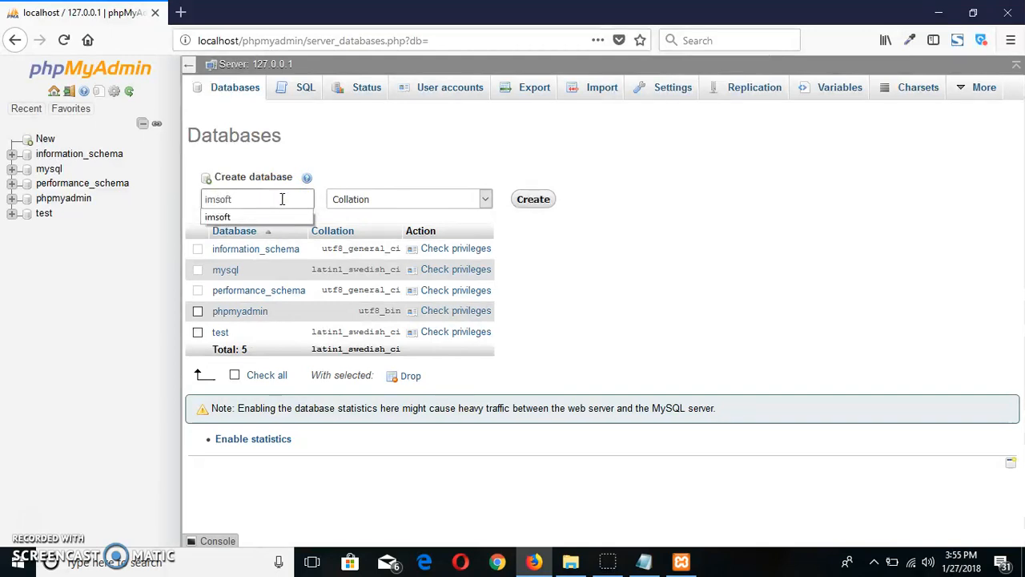
click(533, 200)
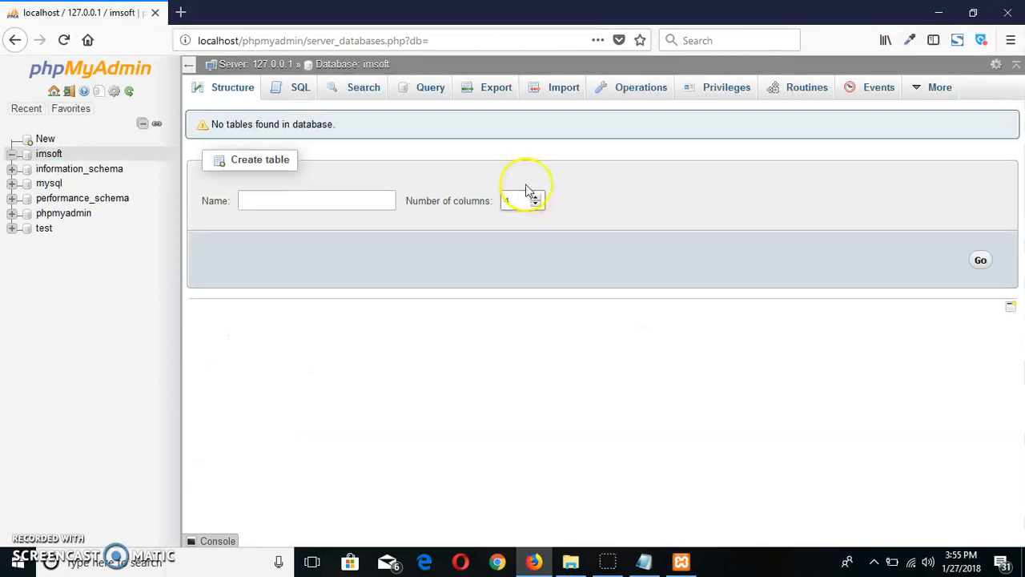
click(563, 90)
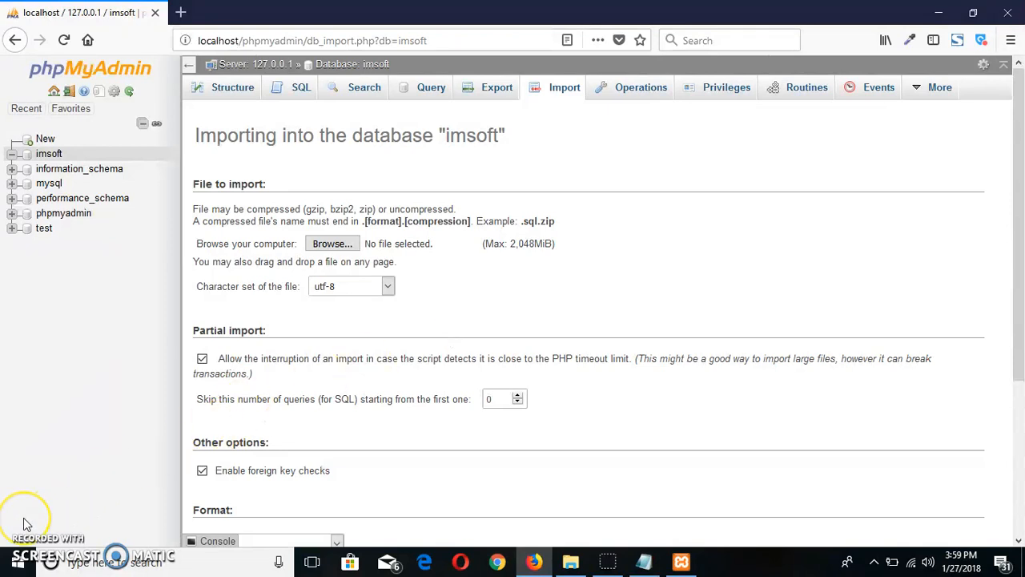
Step: Switch to File Explorer, extract imsoft-0.1.zip directly into the Downloads folder and select the extracted imsoft_database.sql
click(571, 561)
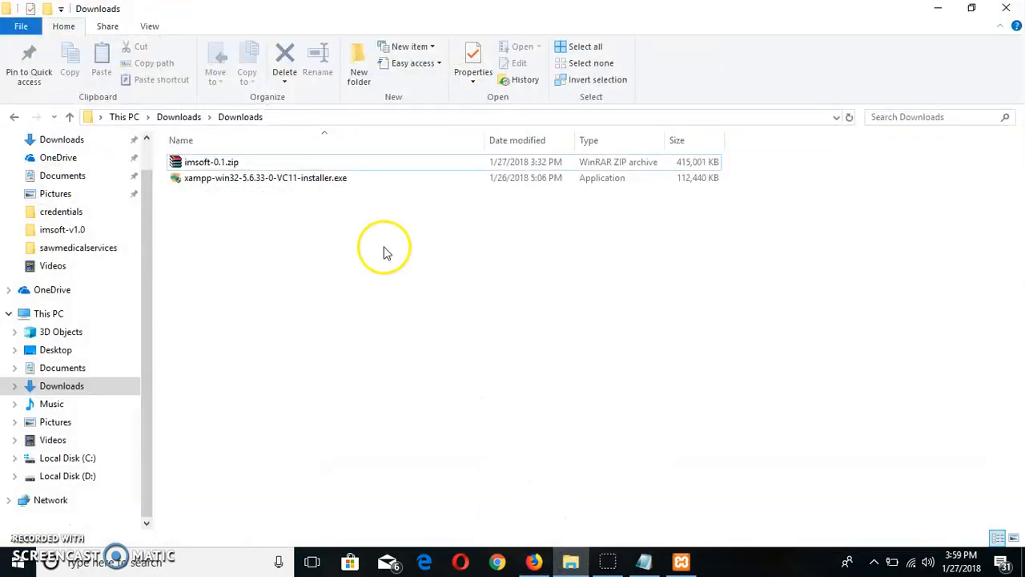
click(206, 163)
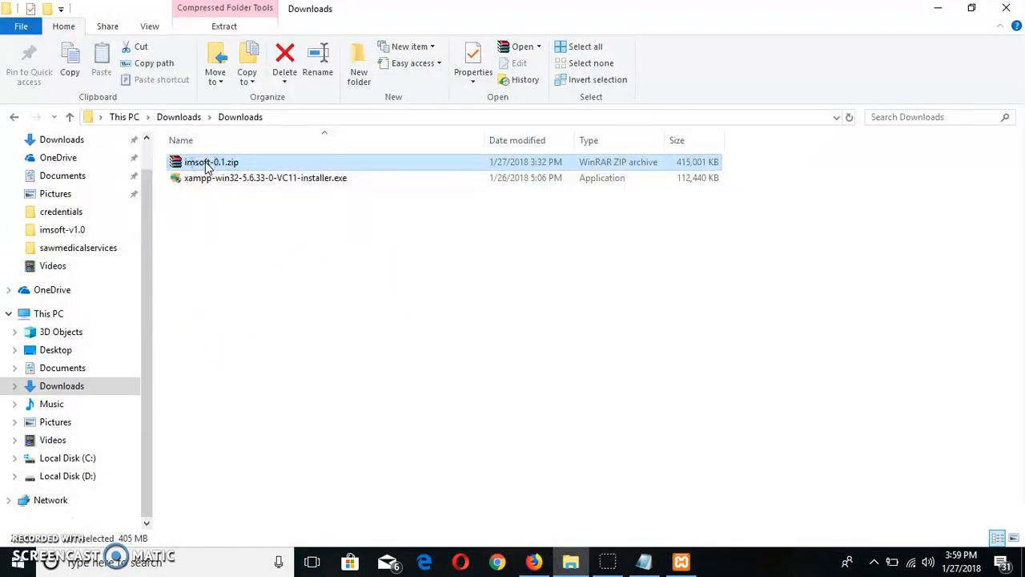
right_click(207, 165)
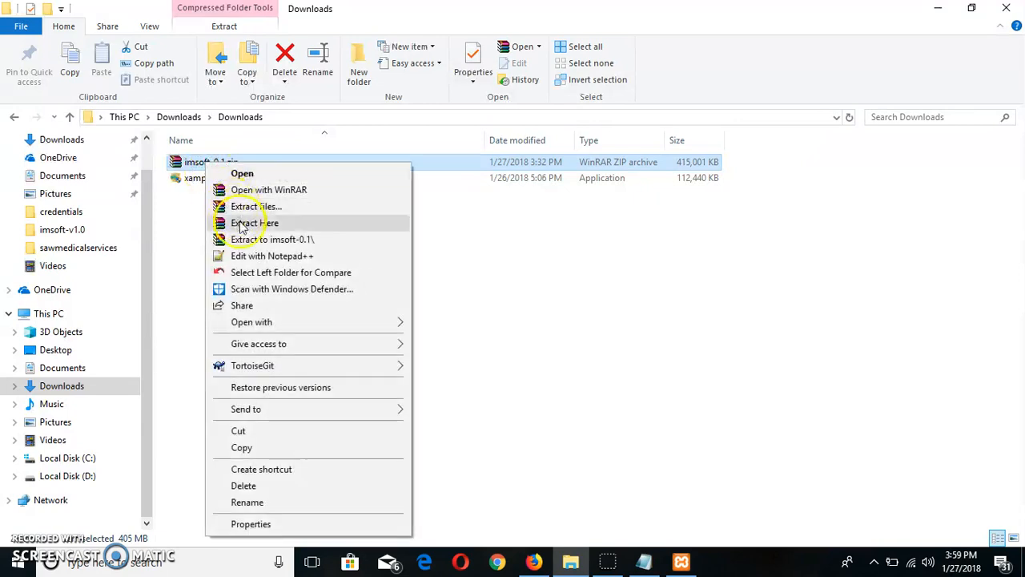
click(242, 224)
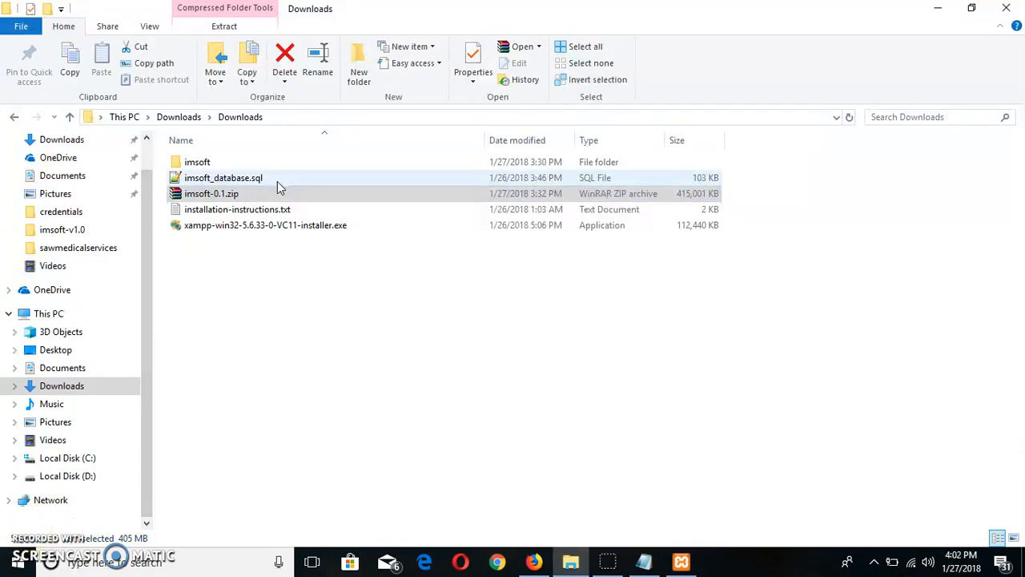
click(277, 181)
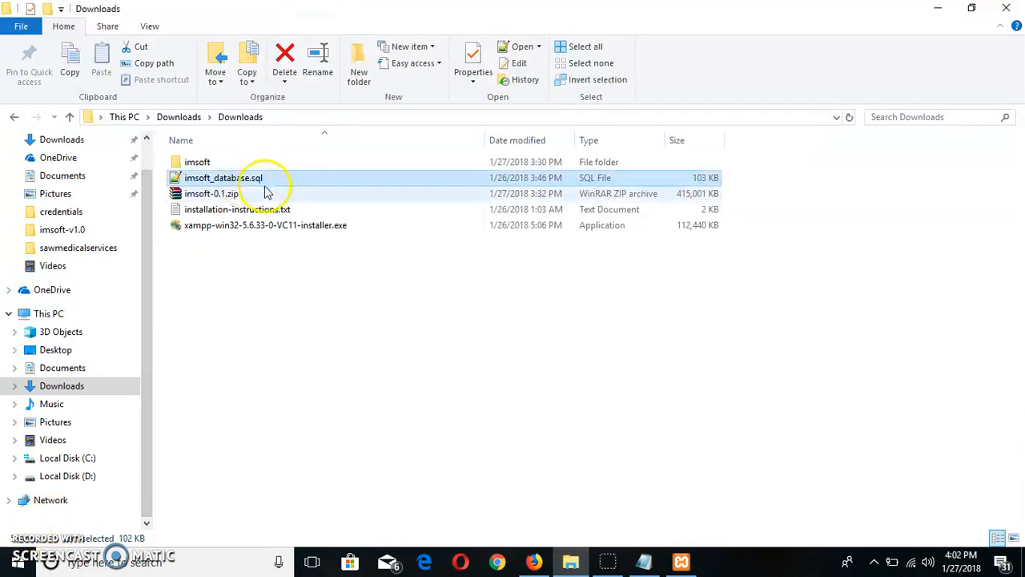
Step: Switch to Firefox and import imsoft_database.sql from Downloads into the imsoft database in phpMyAdmin, keeping the default import options
click(533, 560)
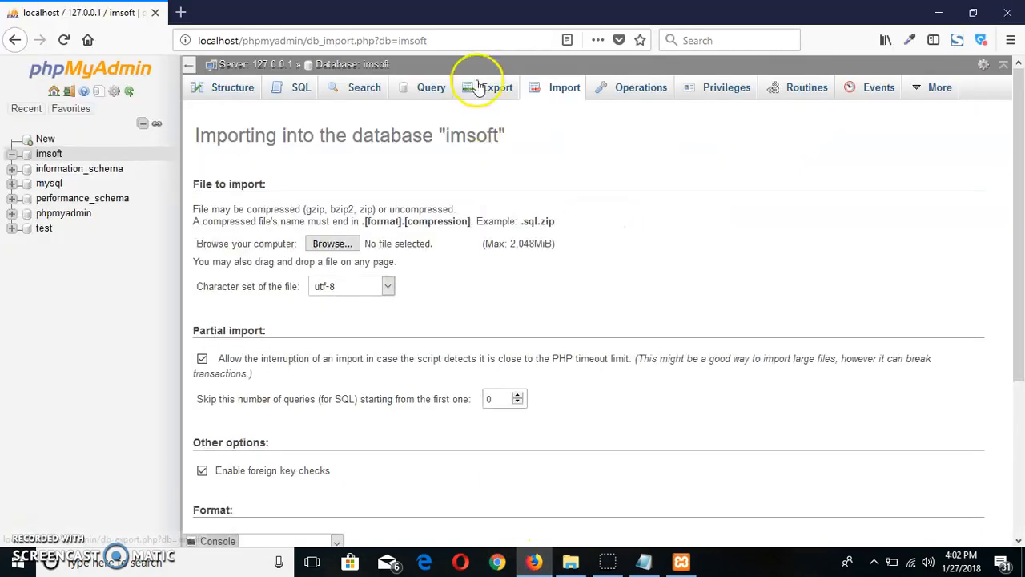
click(343, 248)
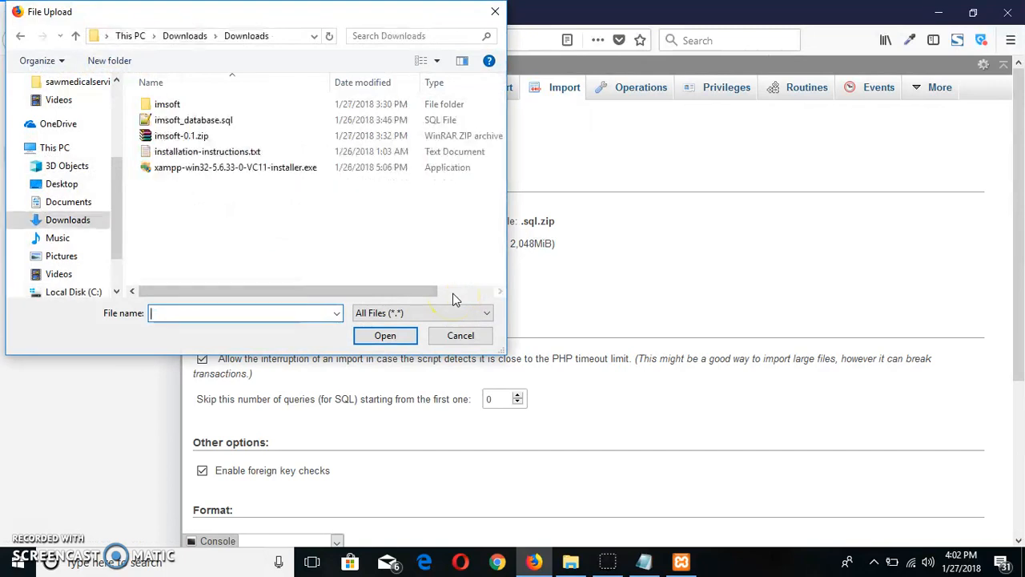
click(266, 125)
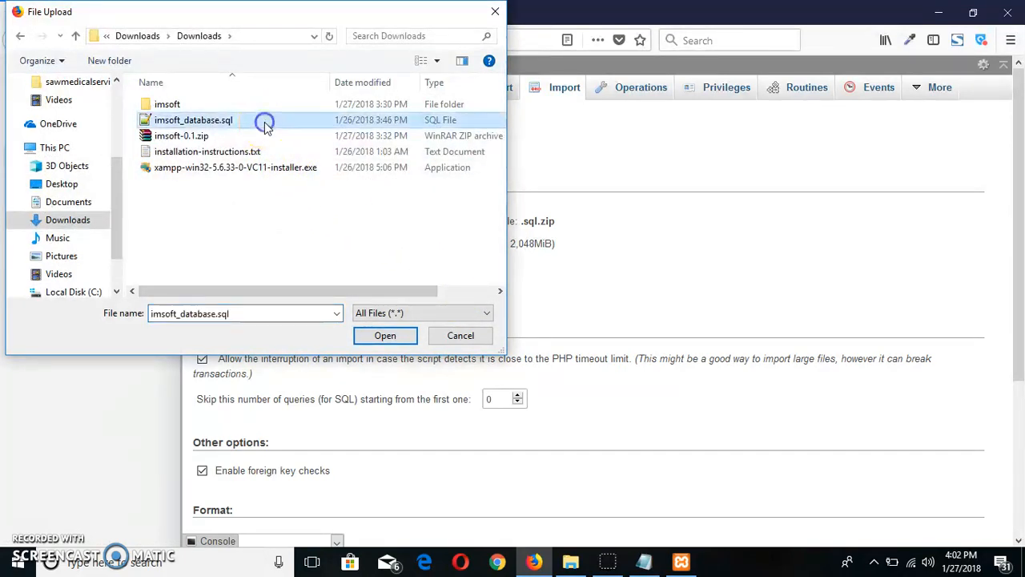
click(385, 335)
scroll(1017, 224, down, 2)
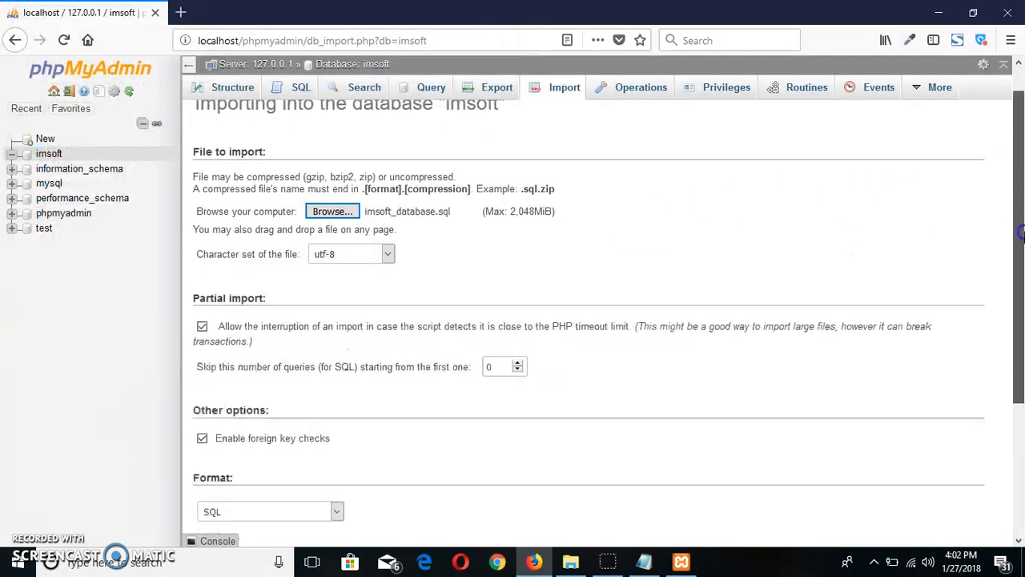
scroll(1021, 233, down, 5)
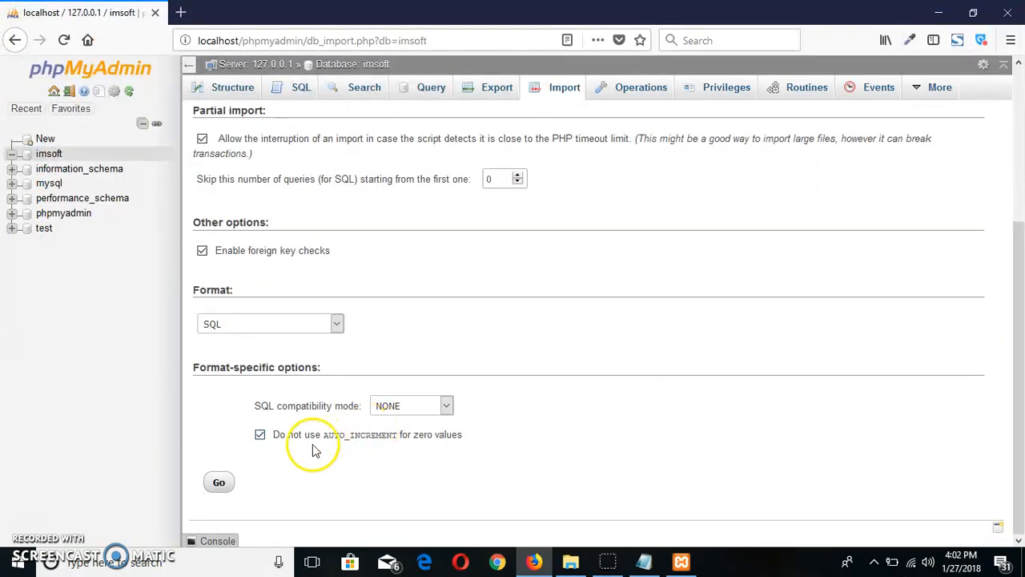
click(219, 482)
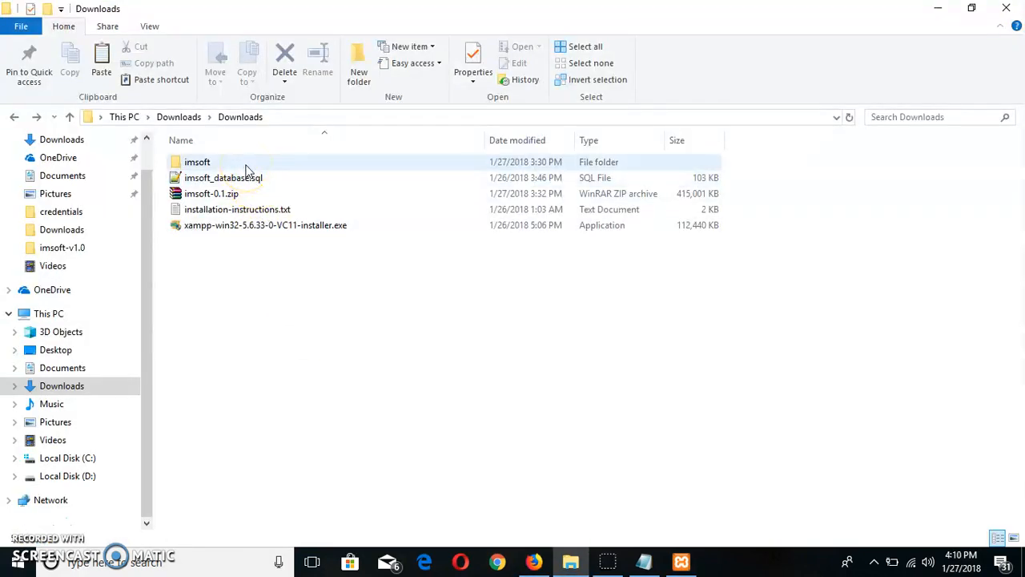
Step: Copy the extracted imsoft folder from Downloads into D:\xampp-5.6.33\htdocs using File Explorer
click(247, 170)
right_click(247, 170)
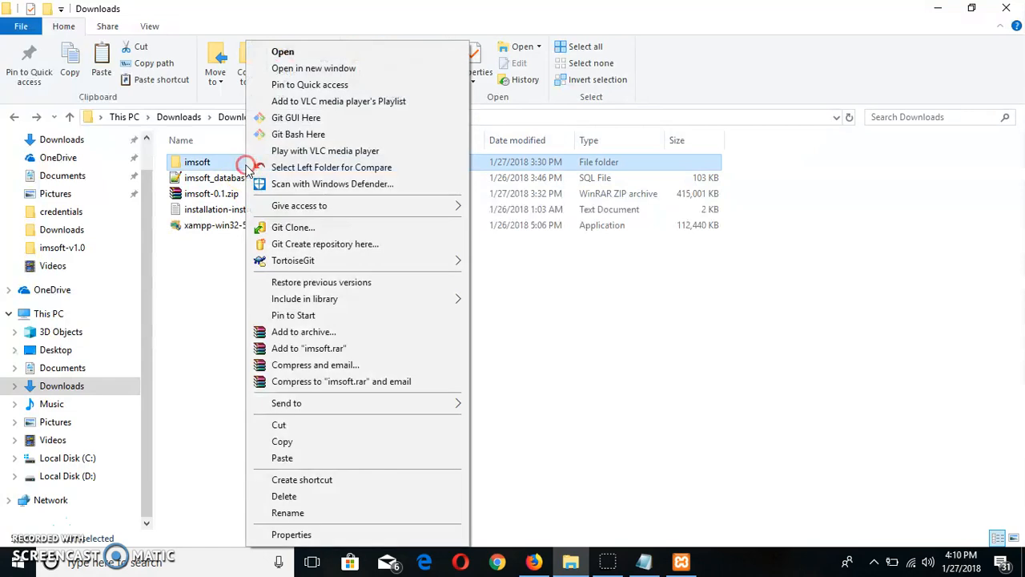
click(322, 444)
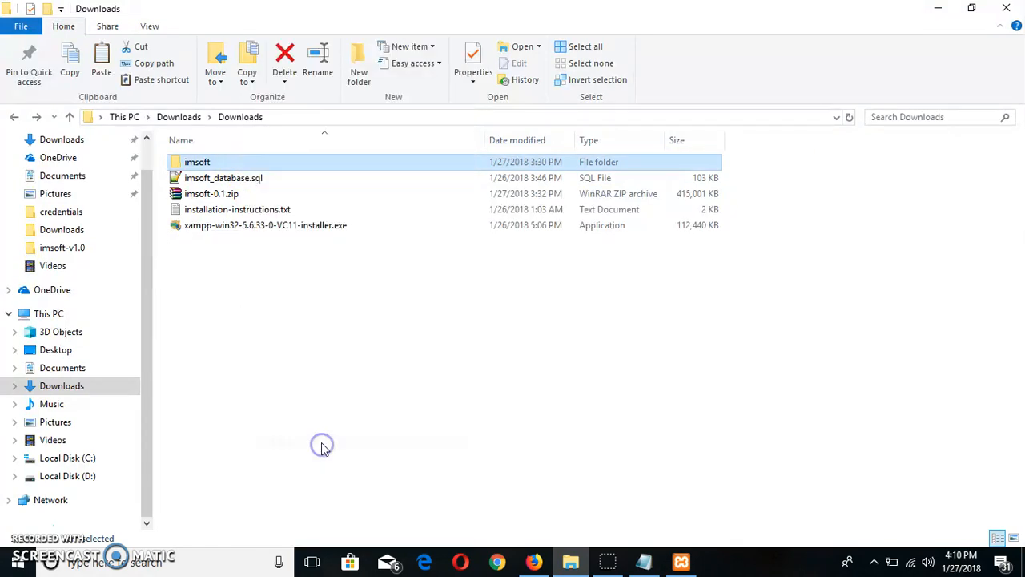
click(96, 475)
click(269, 289)
double_click(269, 289)
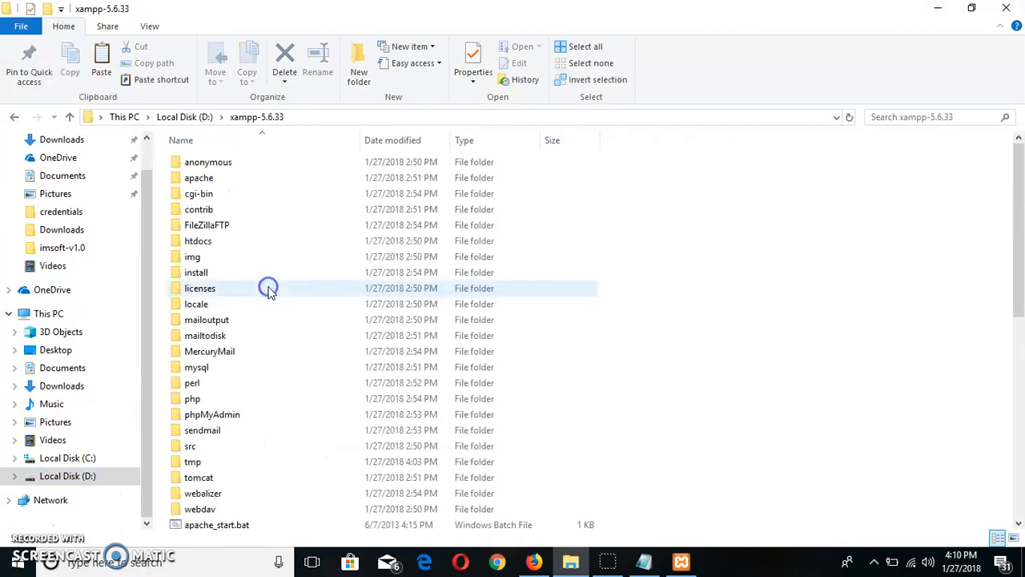
click(242, 247)
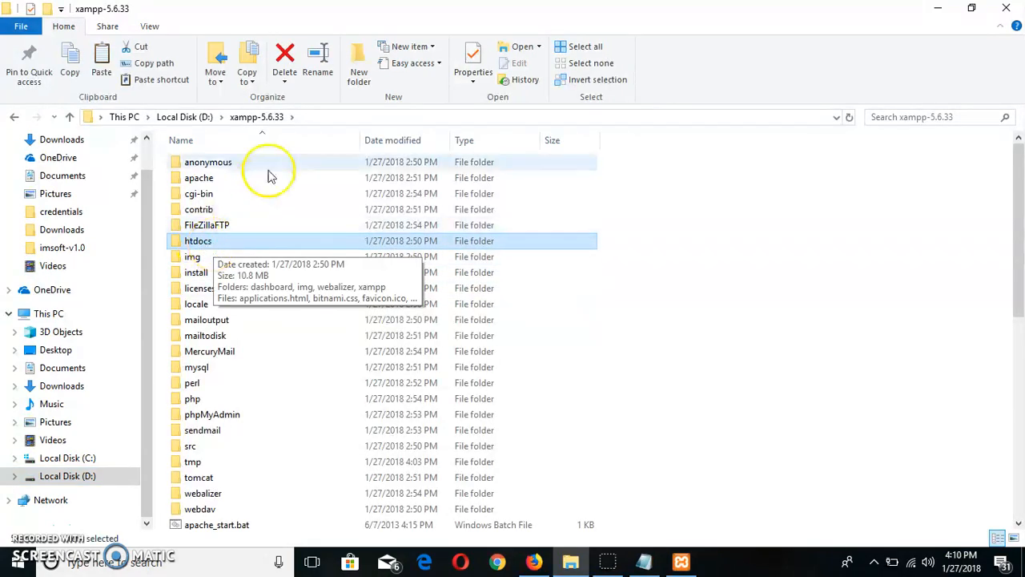
double_click(230, 245)
right_click(541, 372)
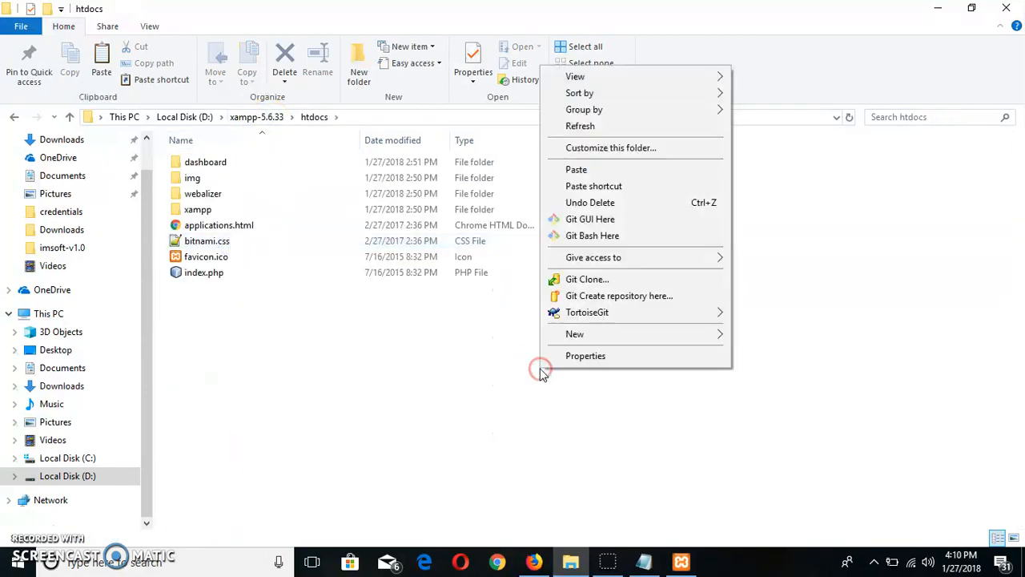
click(650, 170)
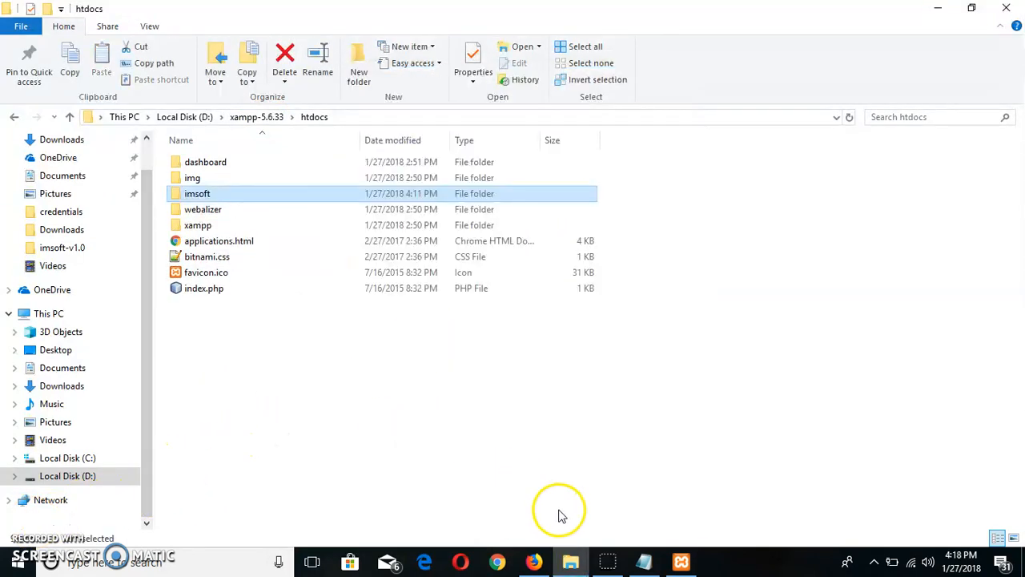
Step: Switch to the Notepad notes and review the four files to change: dbuserpass.php, common.inc.php, header.php and logo56_r.jpg
click(646, 560)
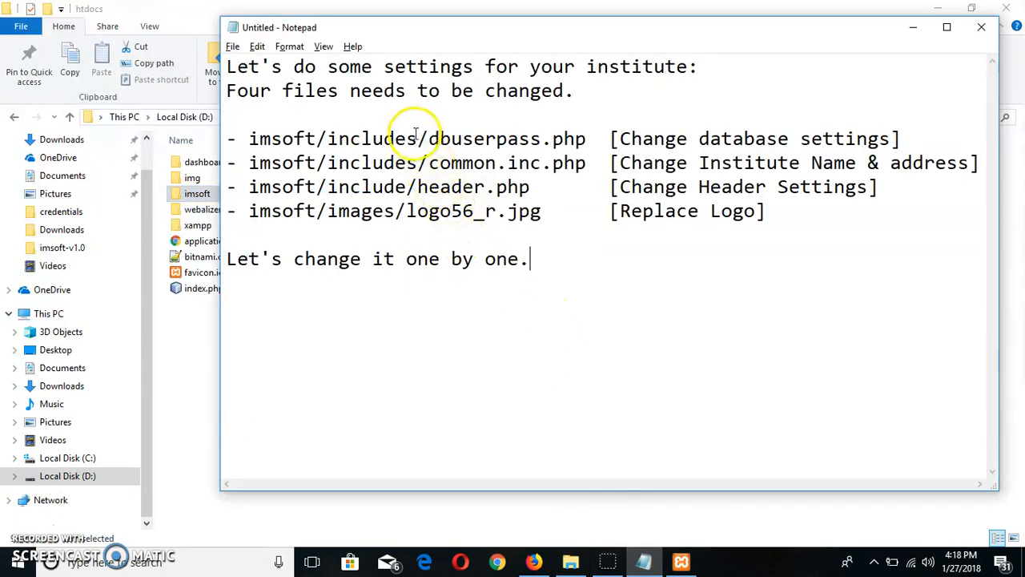
drag(429, 139, 520, 137)
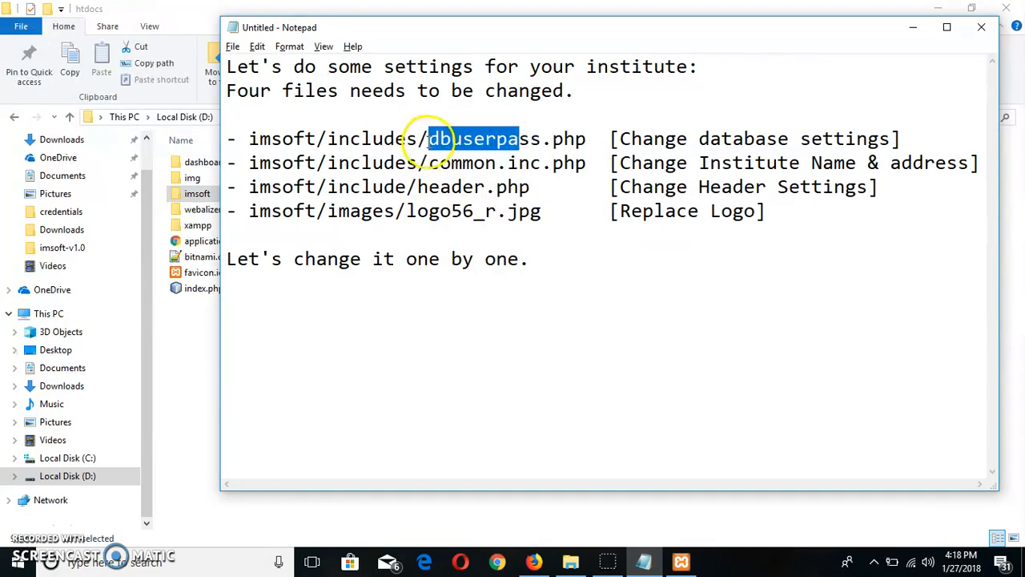
drag(429, 163, 576, 165)
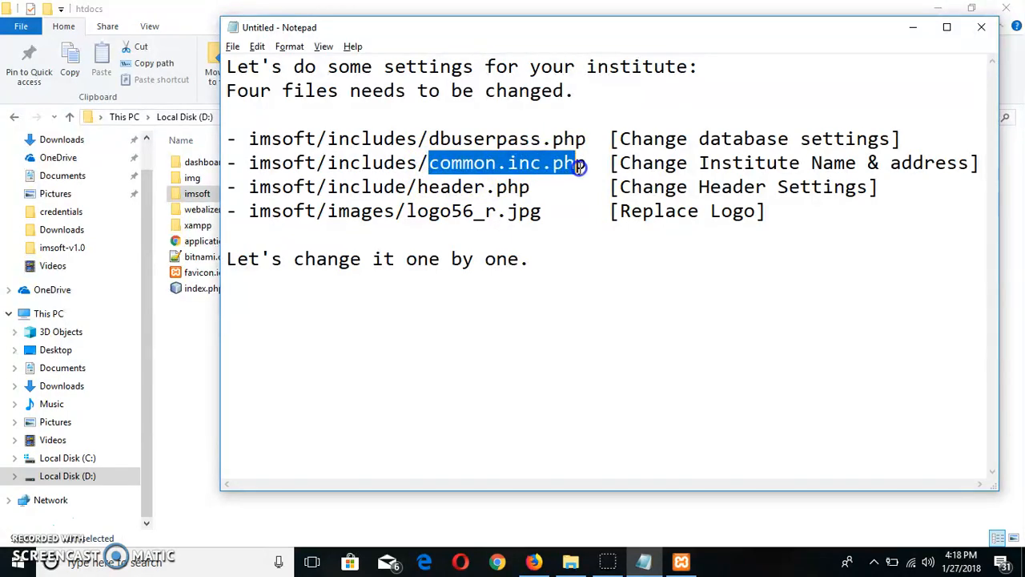
drag(417, 188, 530, 192)
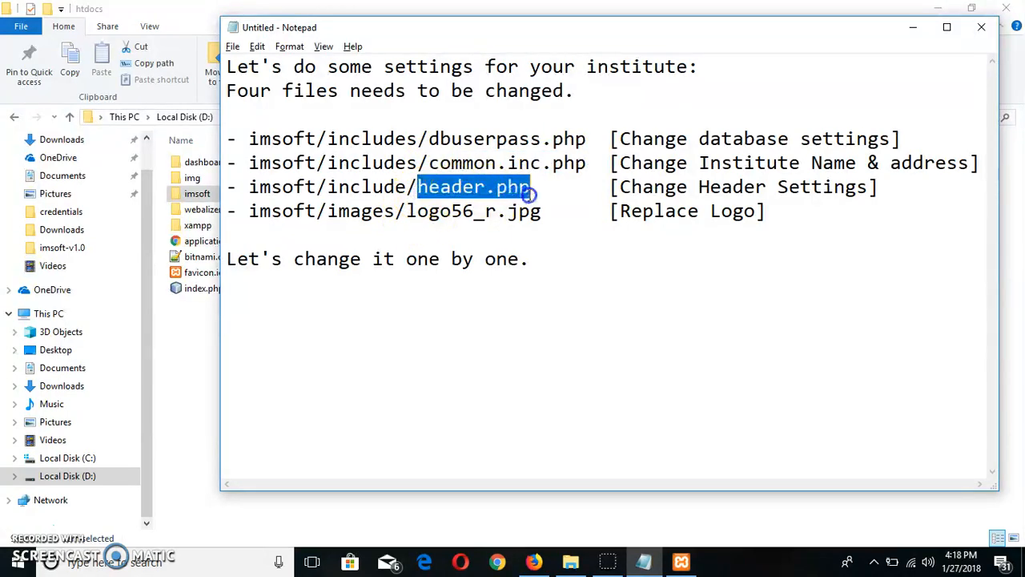
drag(406, 210, 532, 212)
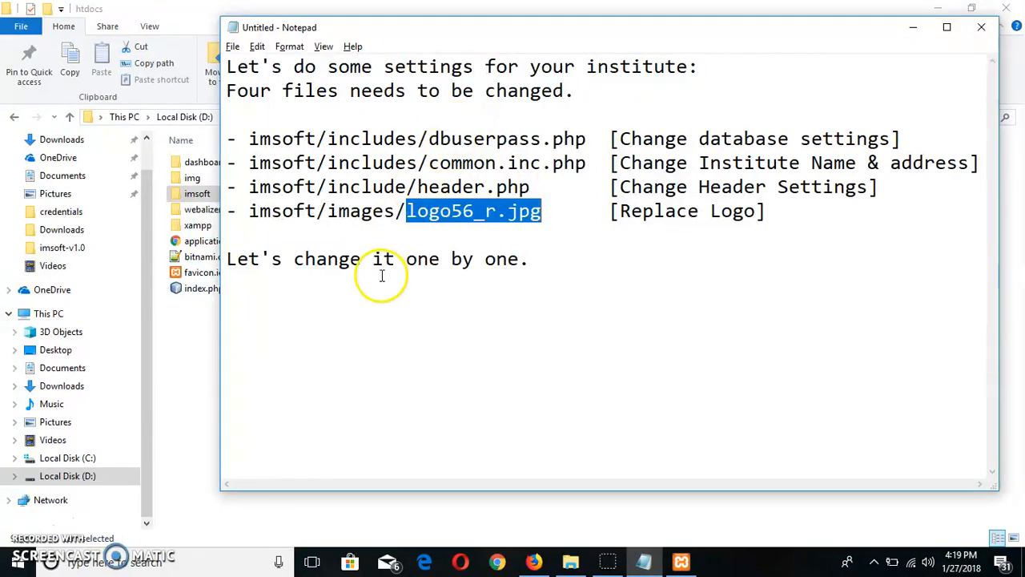
drag(433, 140, 570, 138)
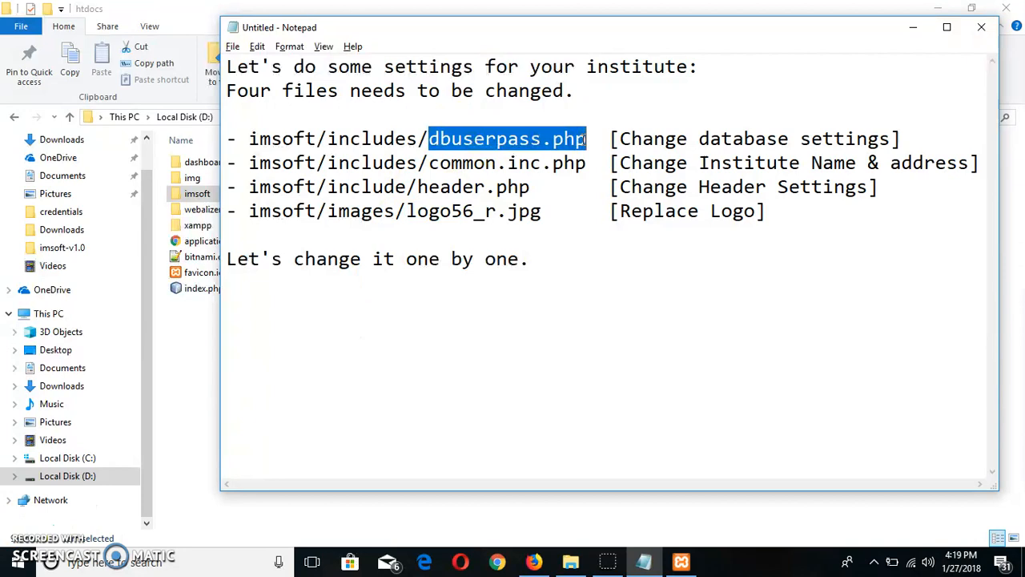
Step: Switch to File Explorer and open dbuserpass.php from the imsoft\includes folder in Notepad++
key(alt+Tab)
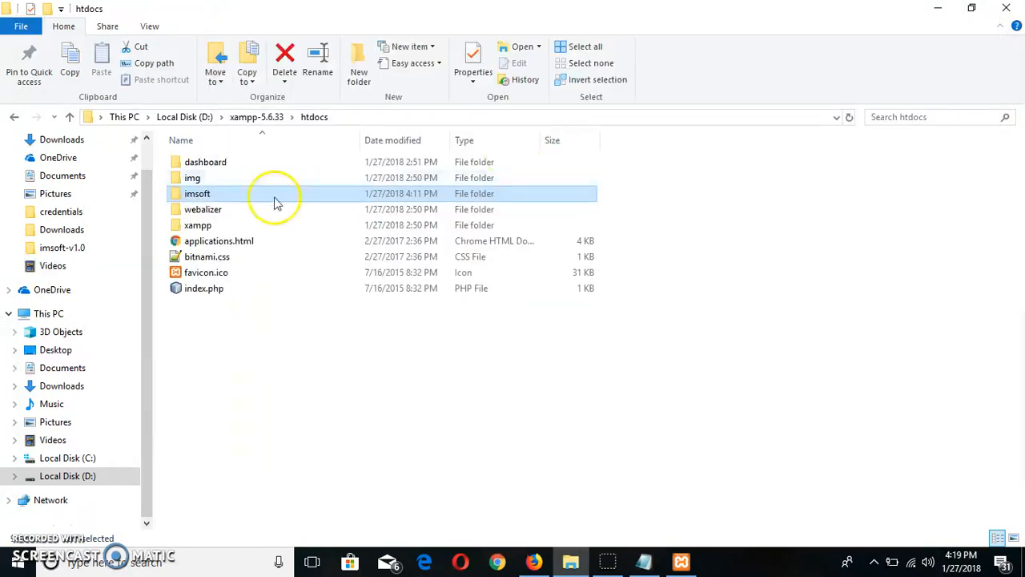
double_click(221, 202)
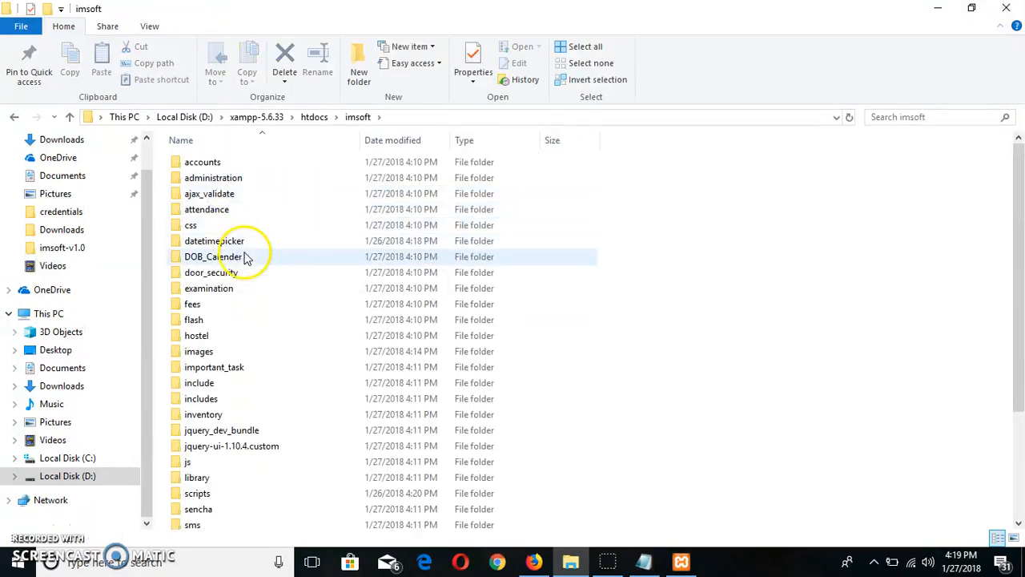
double_click(234, 398)
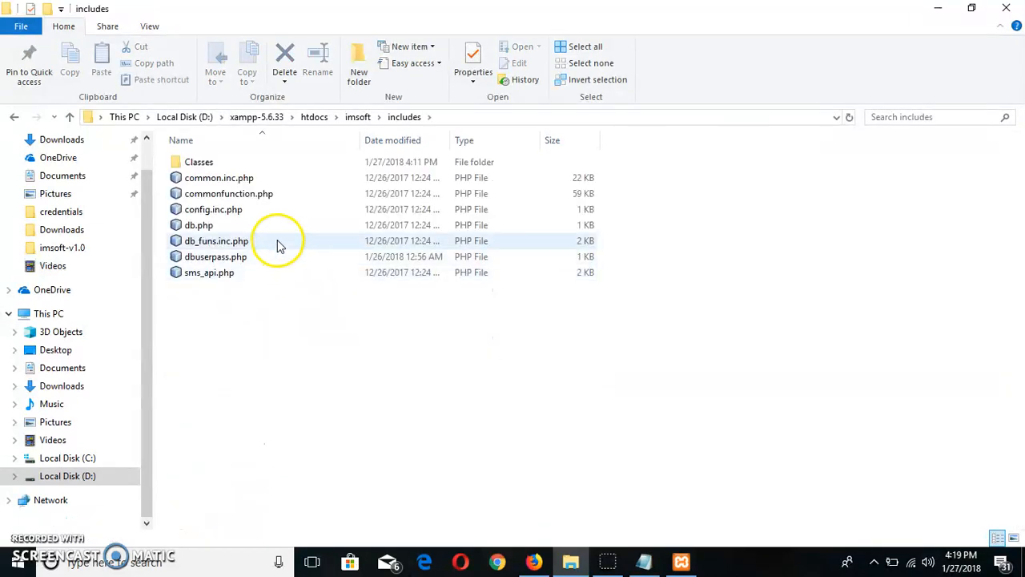
click(238, 257)
right_click(238, 260)
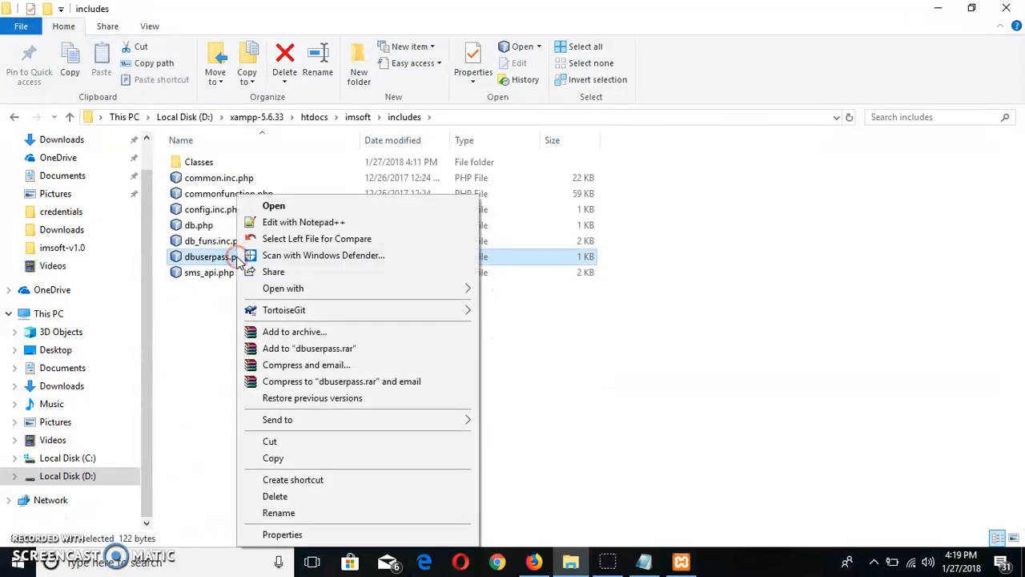
click(275, 220)
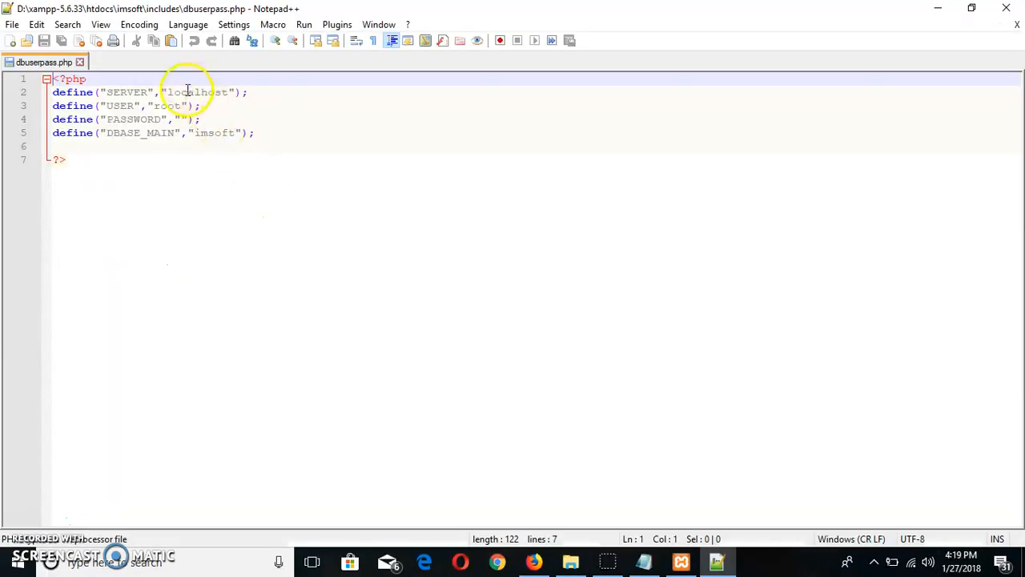
Step: Examine the server, user, password and main database definitions in dbuserpass.php
click(188, 91)
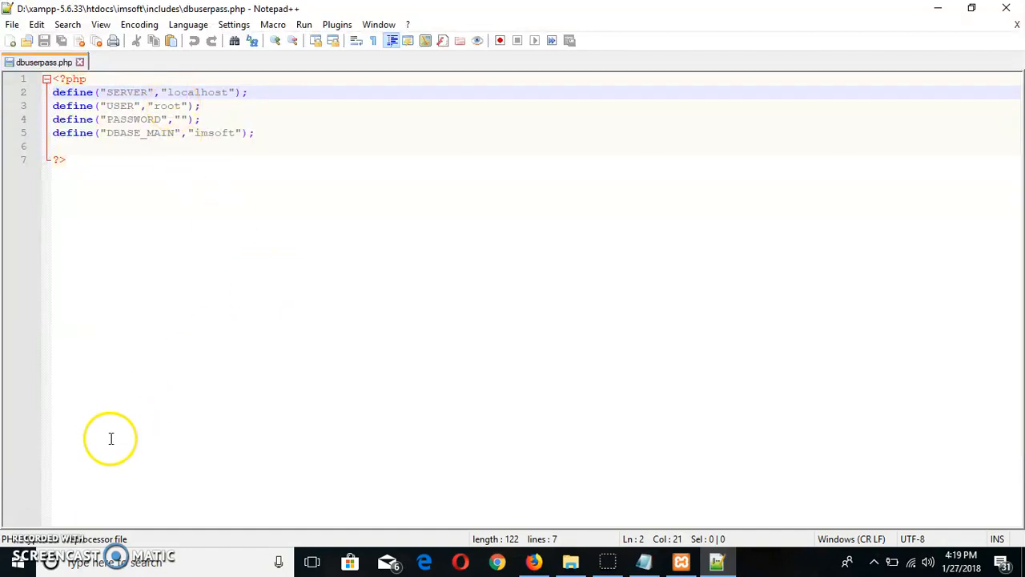
double_click(204, 93)
click(206, 94)
click(206, 94)
double_click(169, 106)
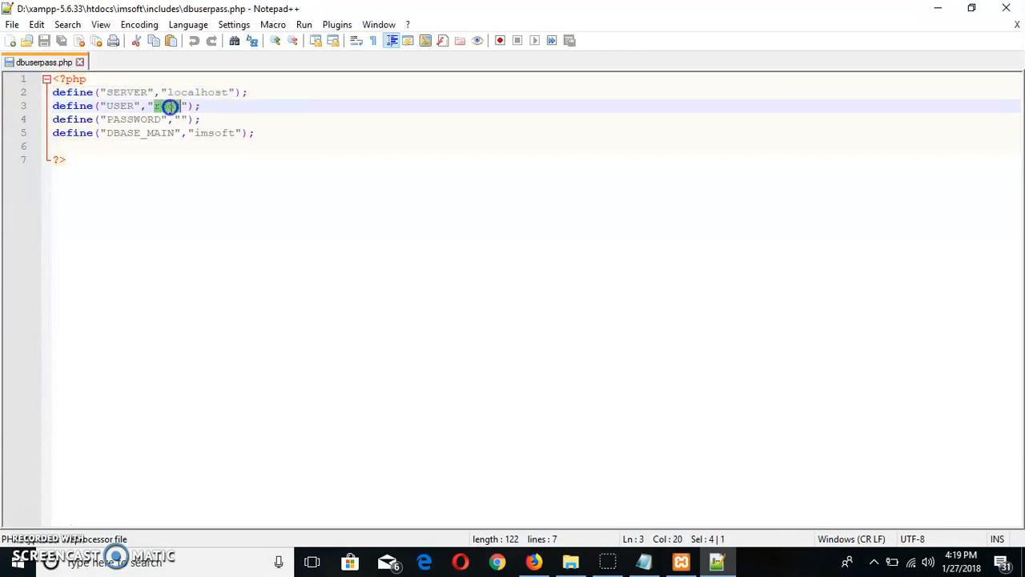
click(183, 119)
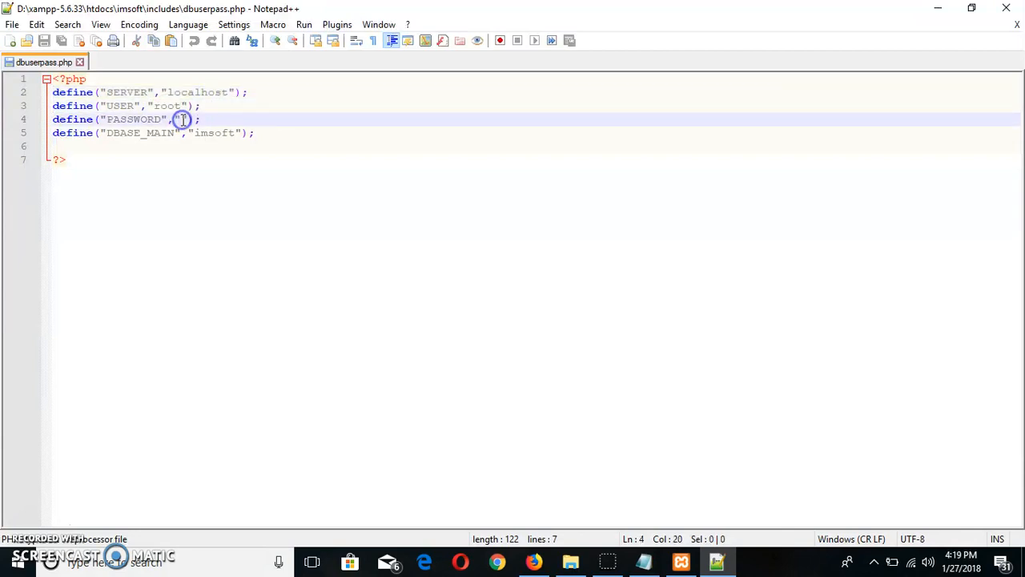
double_click(213, 133)
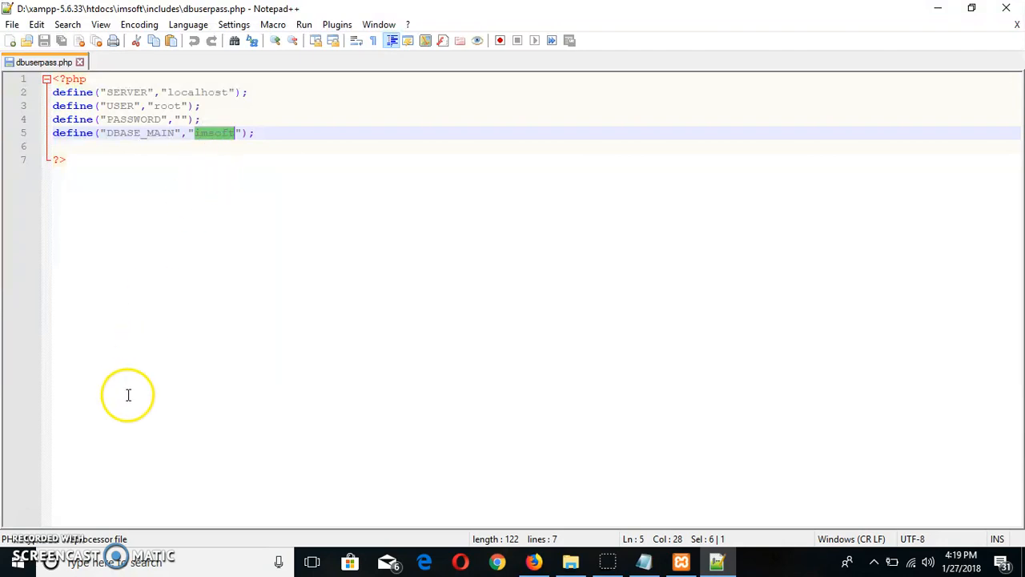
drag(263, 134, 51, 91)
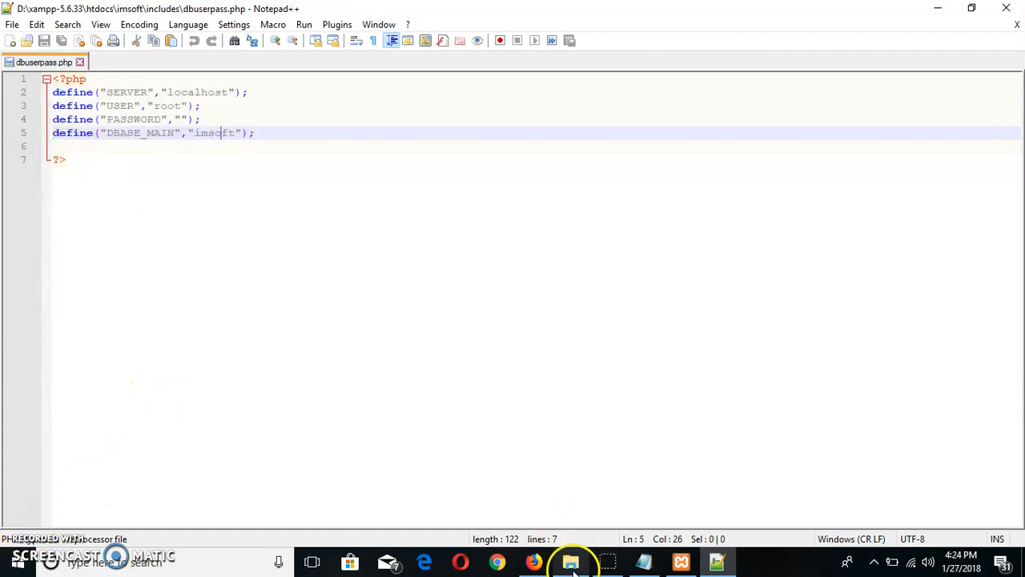
Step: Switch to File Explorer and open common.inc.php from the includes folder in Notepad++
click(570, 561)
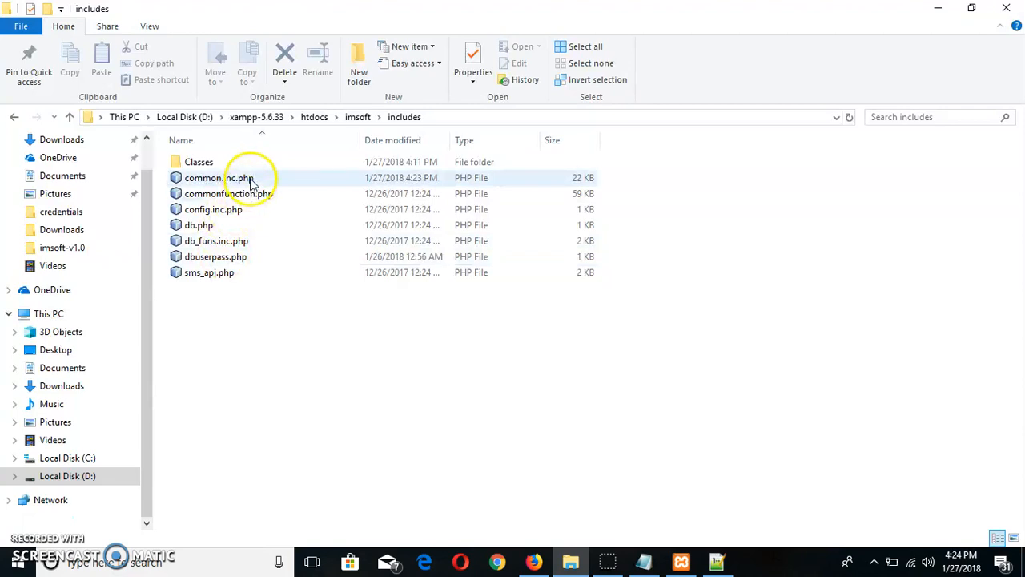
click(250, 181)
right_click(250, 178)
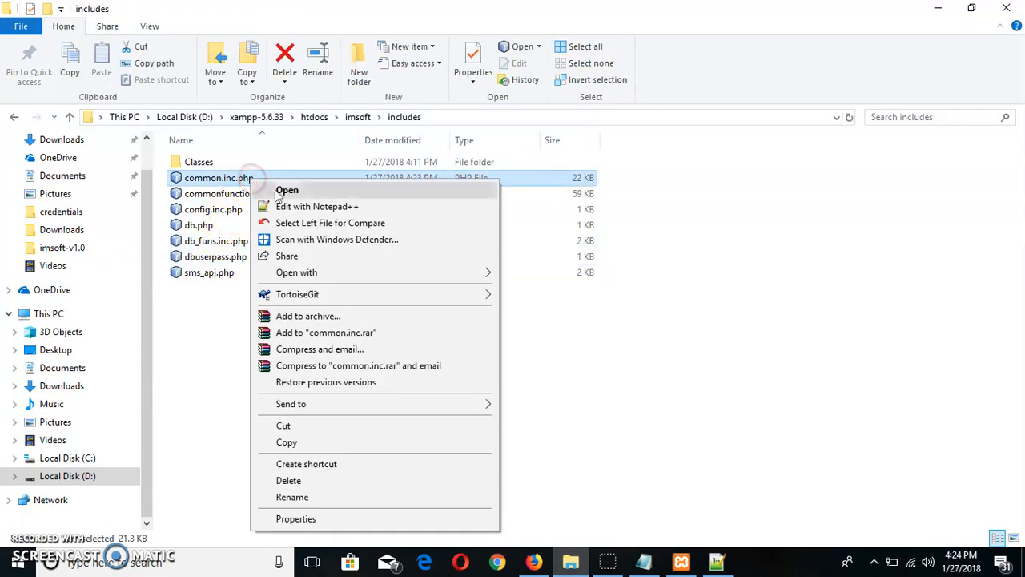
click(286, 203)
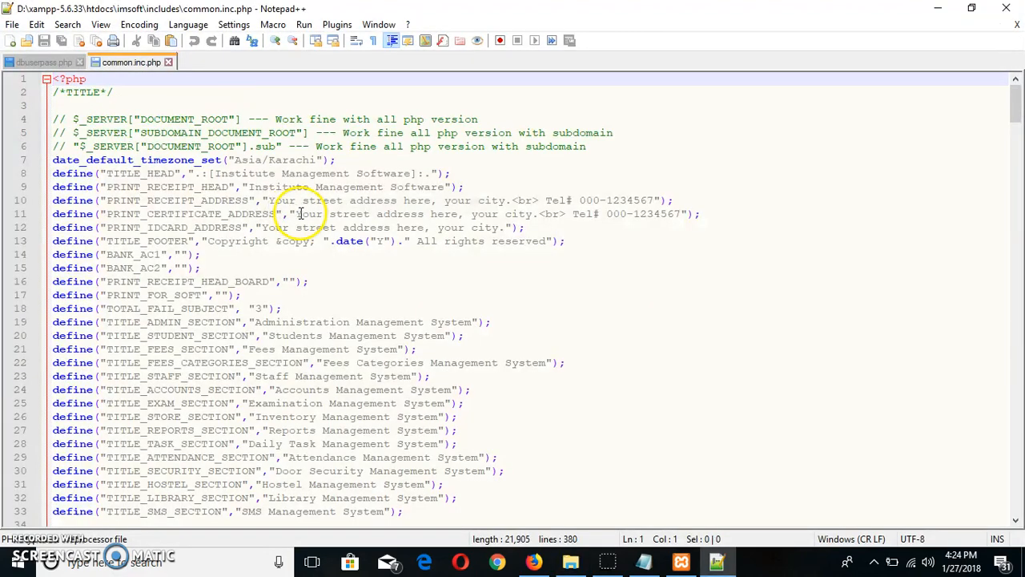
Step: Examine the title, receipt heading, and the receipt, certificate and ID card address definitions in common.inc.php
drag(213, 173, 367, 175)
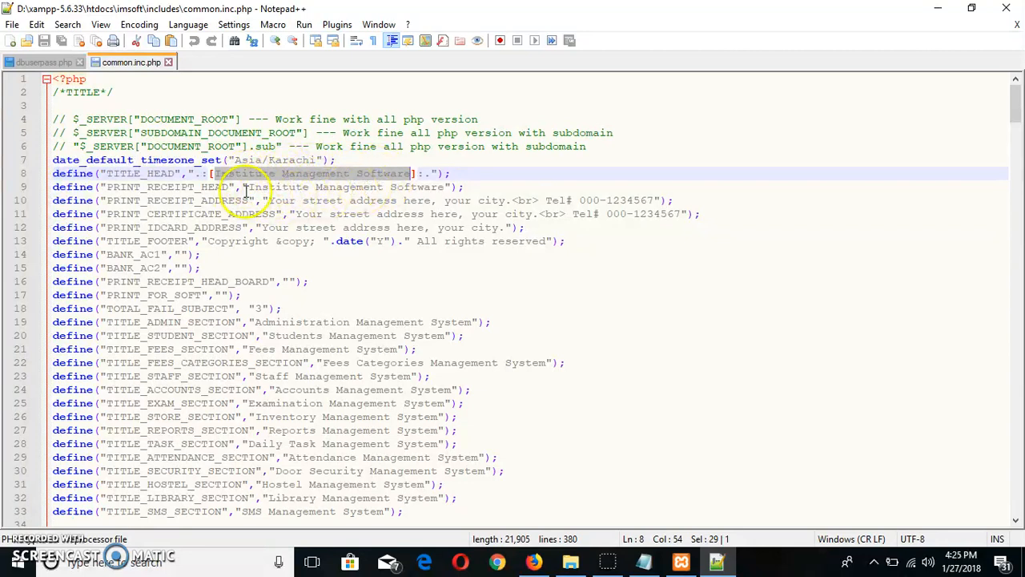
drag(248, 187, 442, 189)
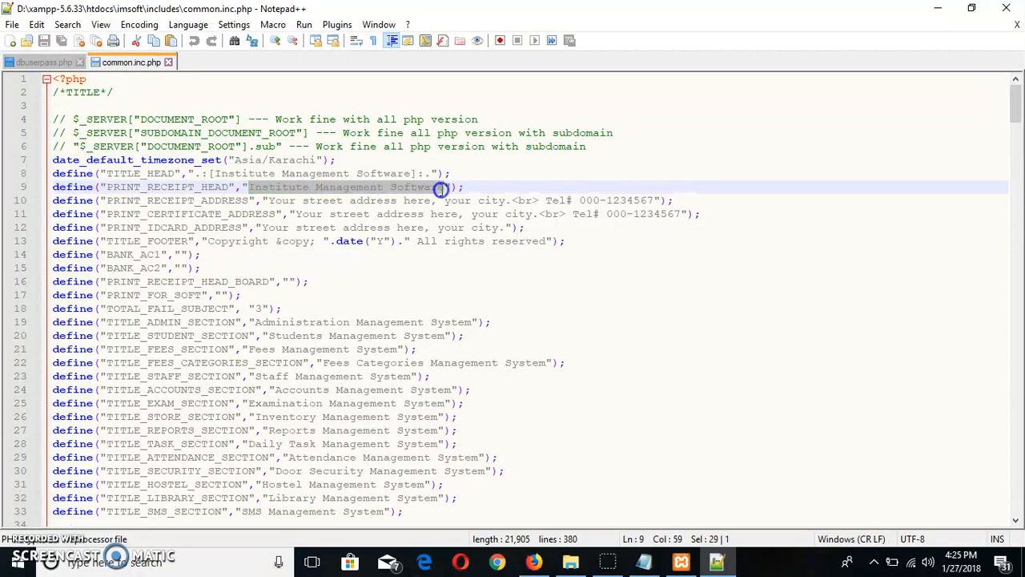
click(269, 199)
drag(269, 199, 638, 197)
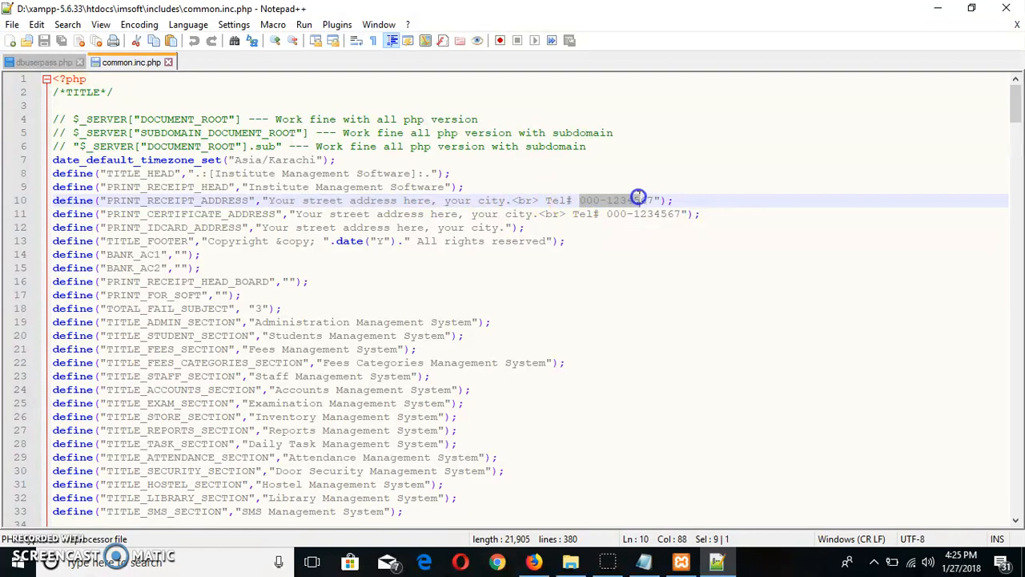
drag(295, 213, 509, 214)
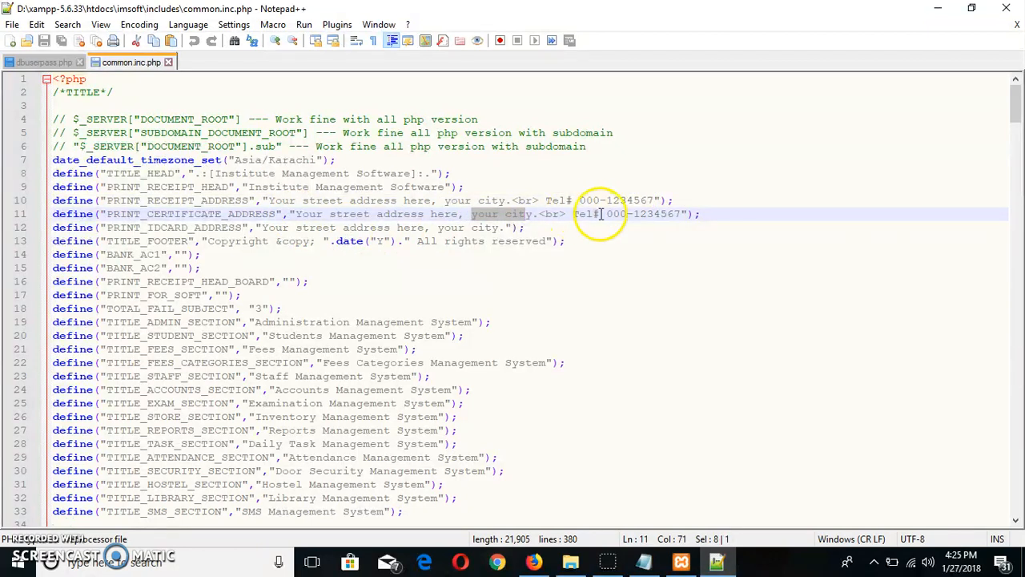
drag(606, 214, 679, 213)
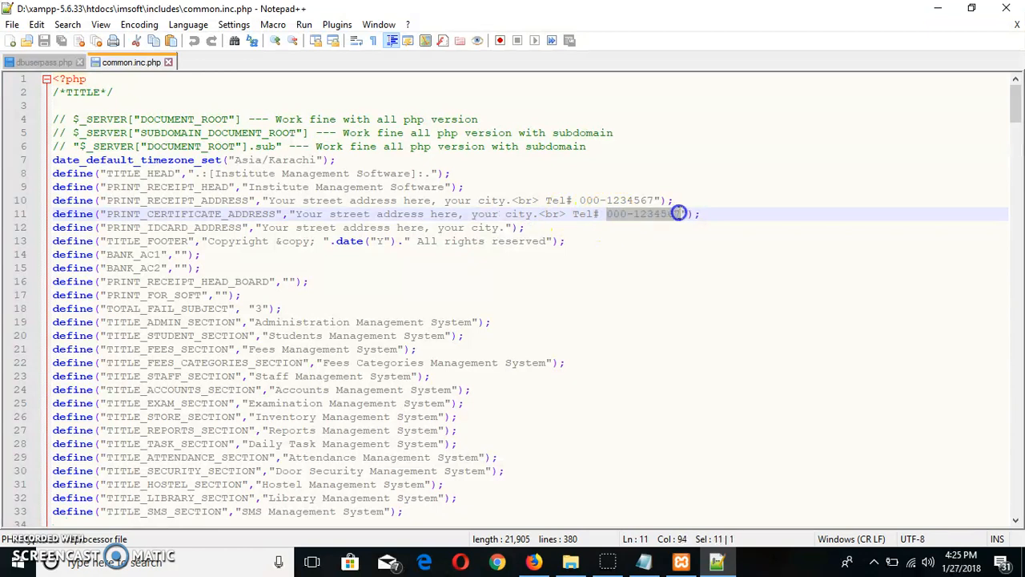
click(266, 228)
drag(267, 227, 506, 224)
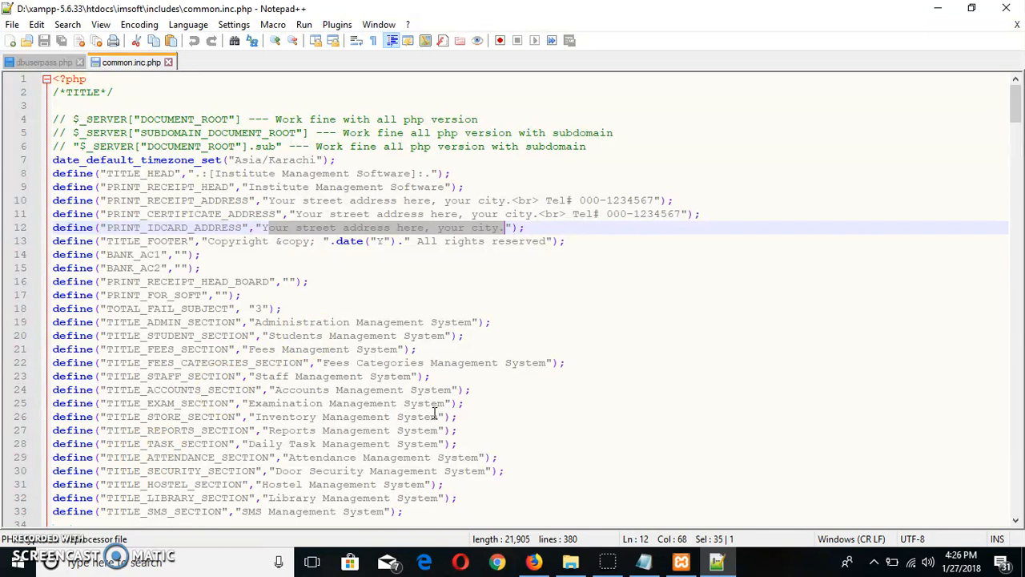
Step: Switch to File Explorer and locate logo56_r.jpg in the imsoft\images folder
click(565, 565)
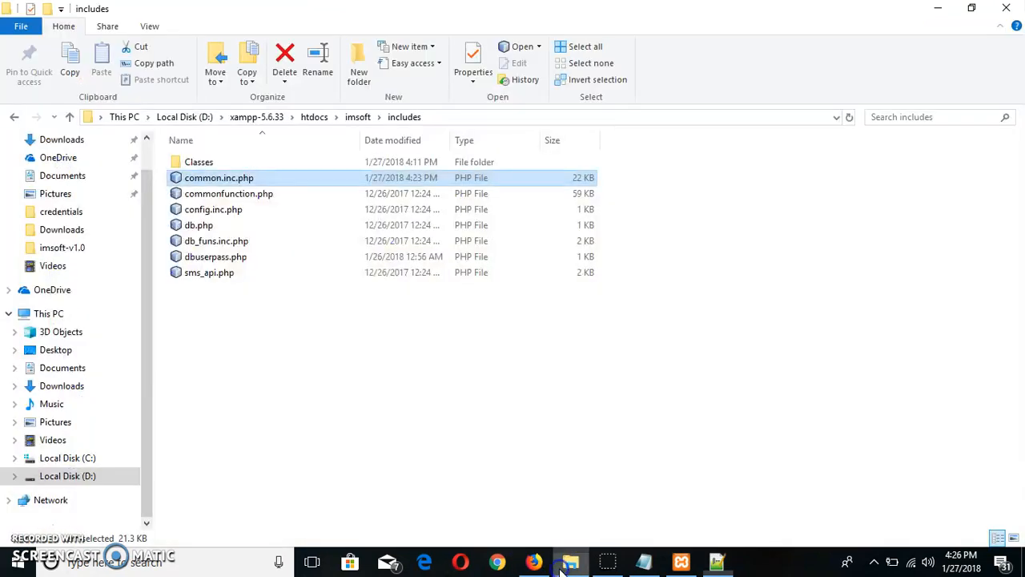
click(357, 117)
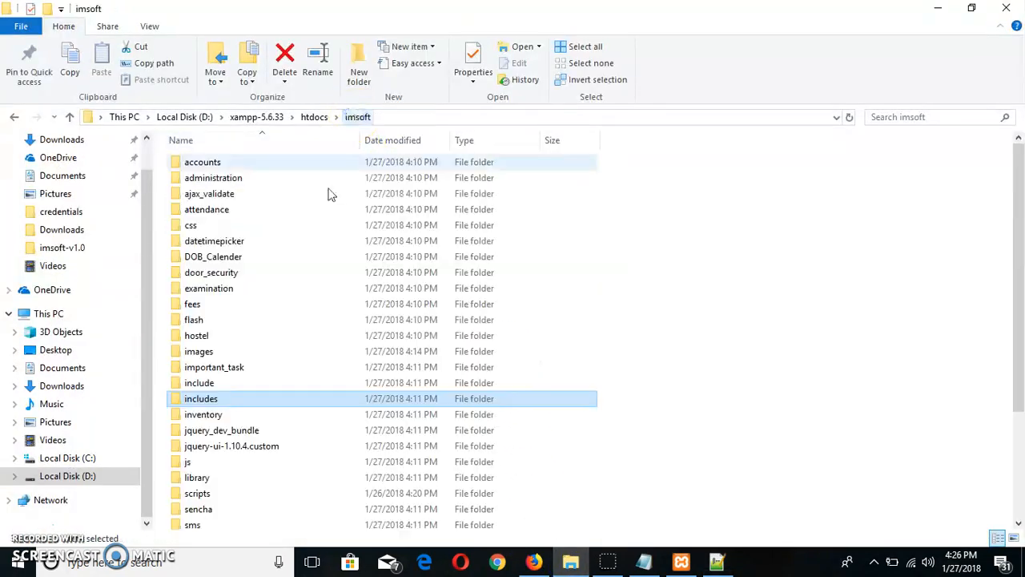
double_click(236, 356)
drag(1021, 189, 1020, 360)
click(661, 362)
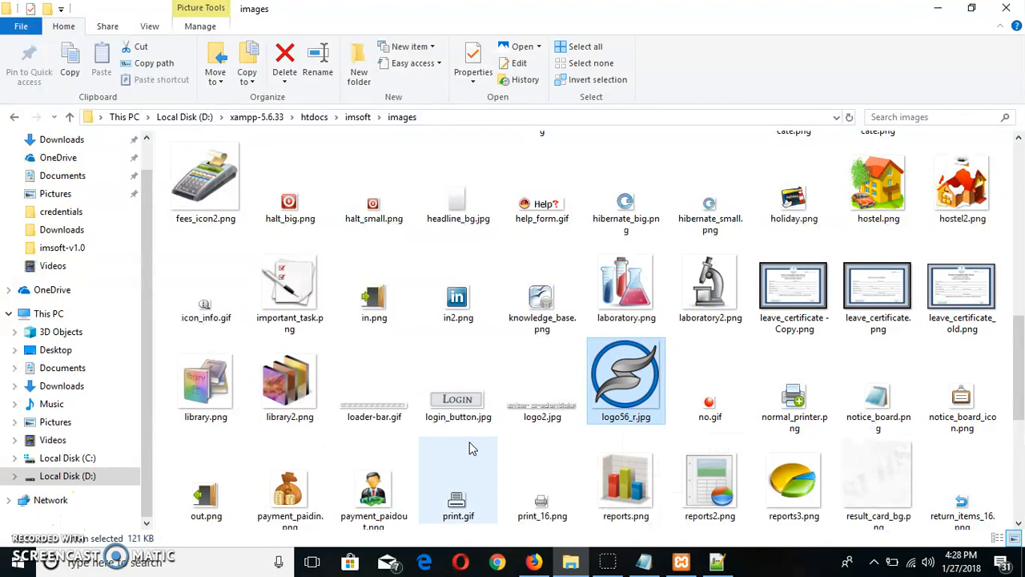
click(534, 563)
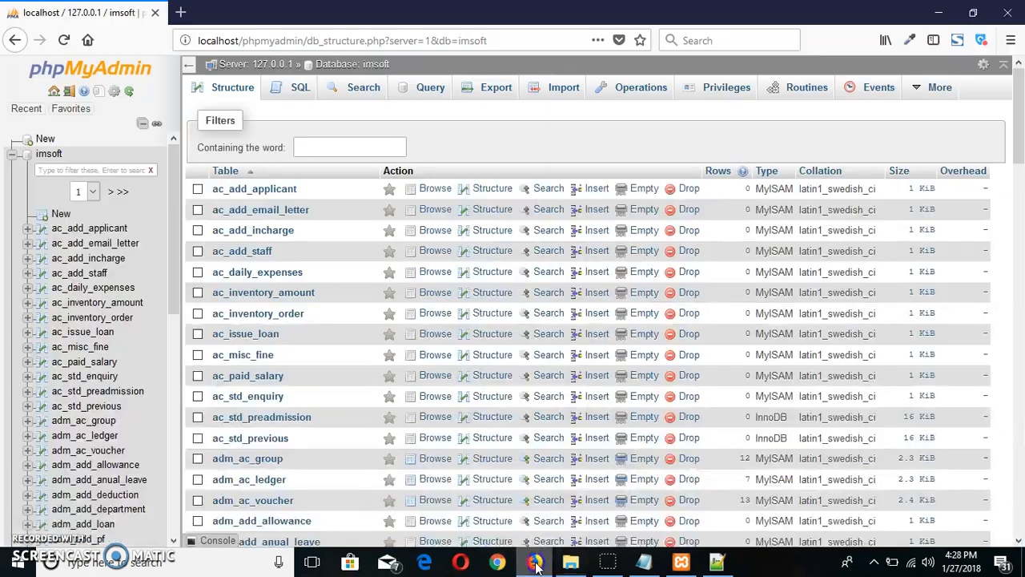
click(180, 13)
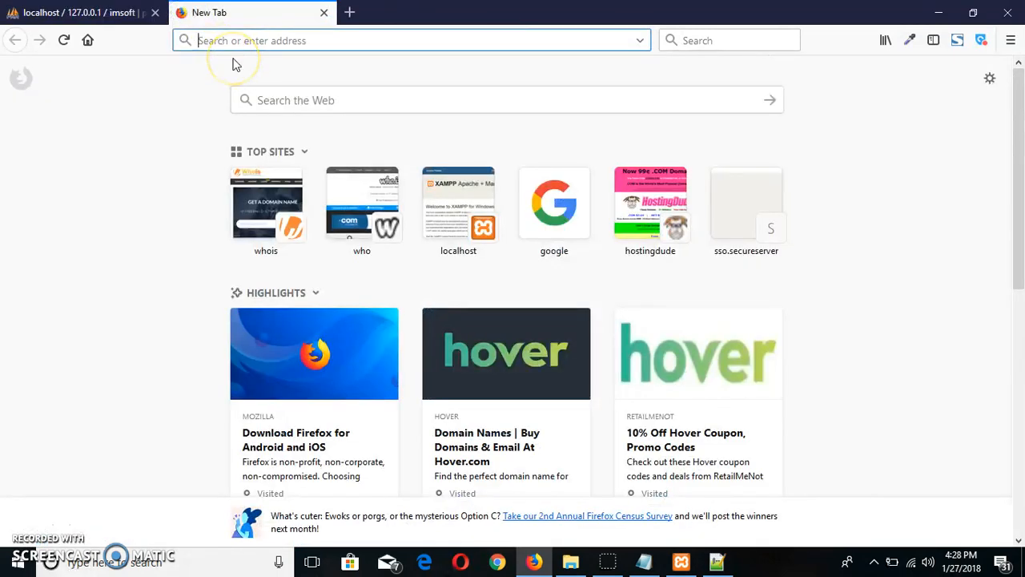
text(htt)
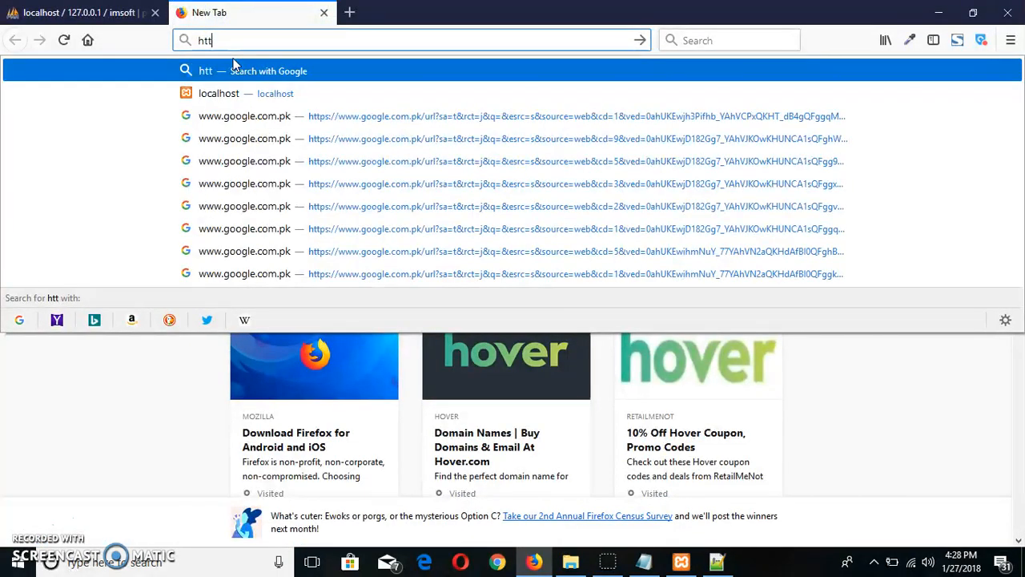
text(p://)
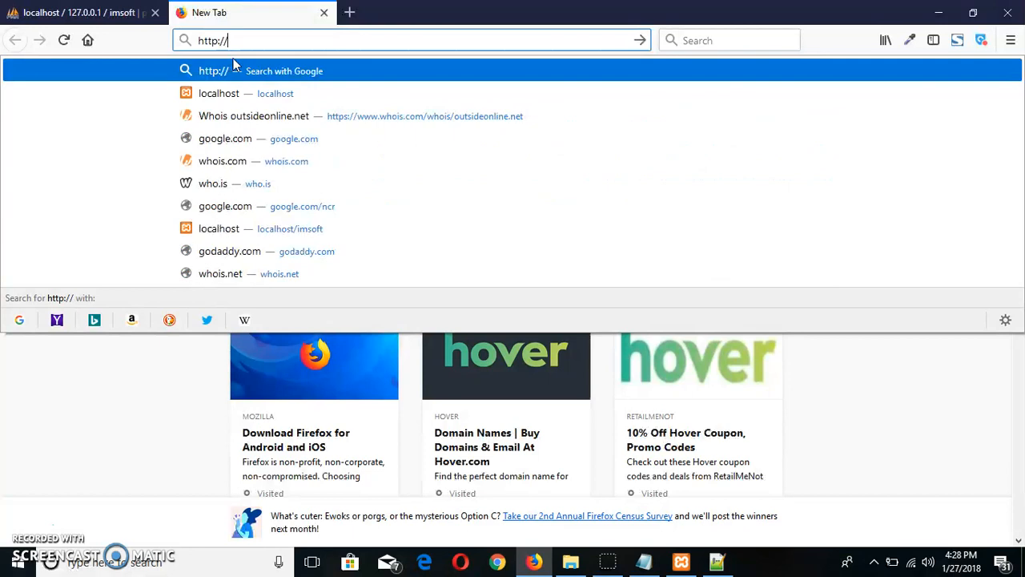
text(lo)
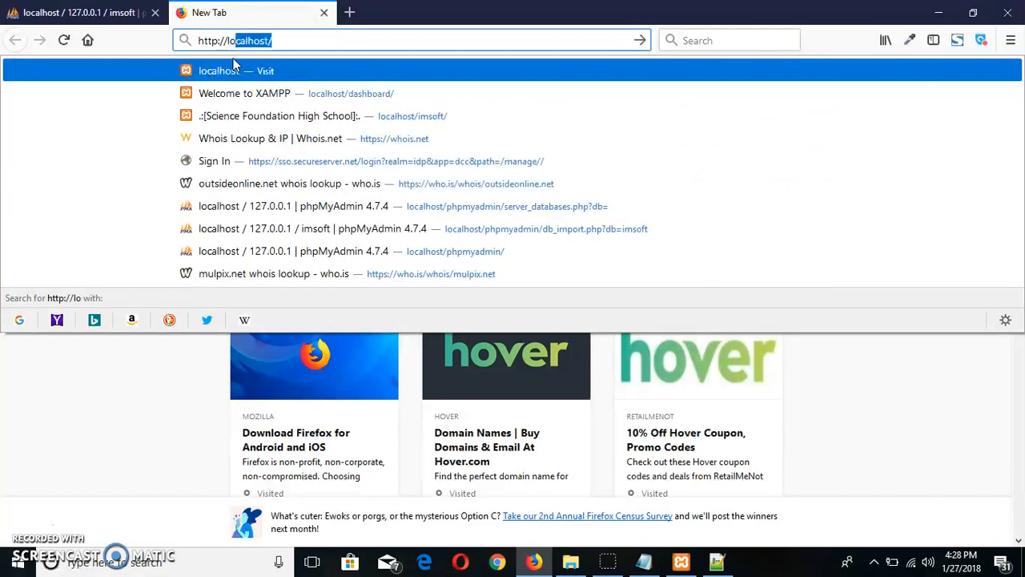
key(Right)
text(i)
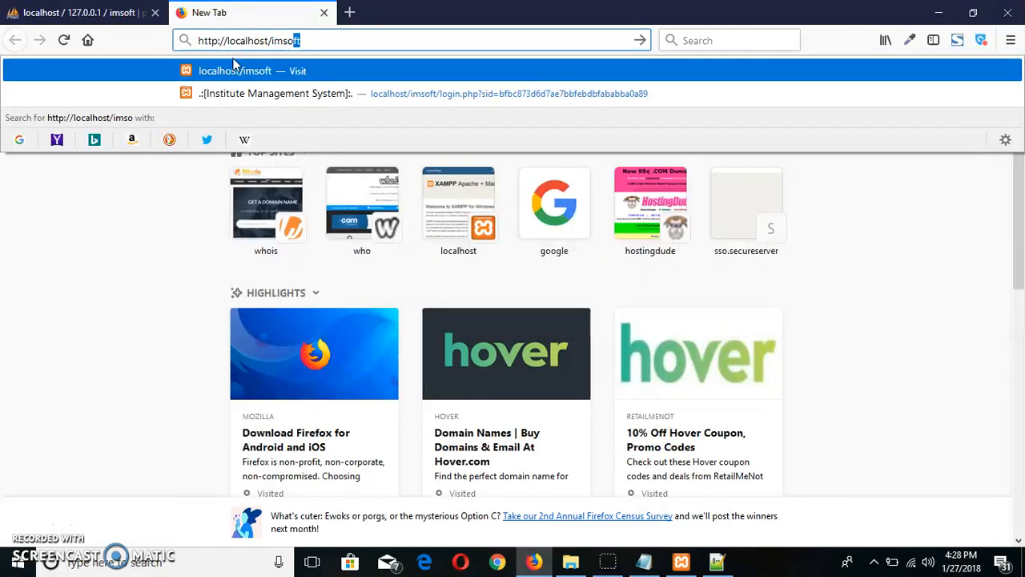
key(Return)
click(237, 40)
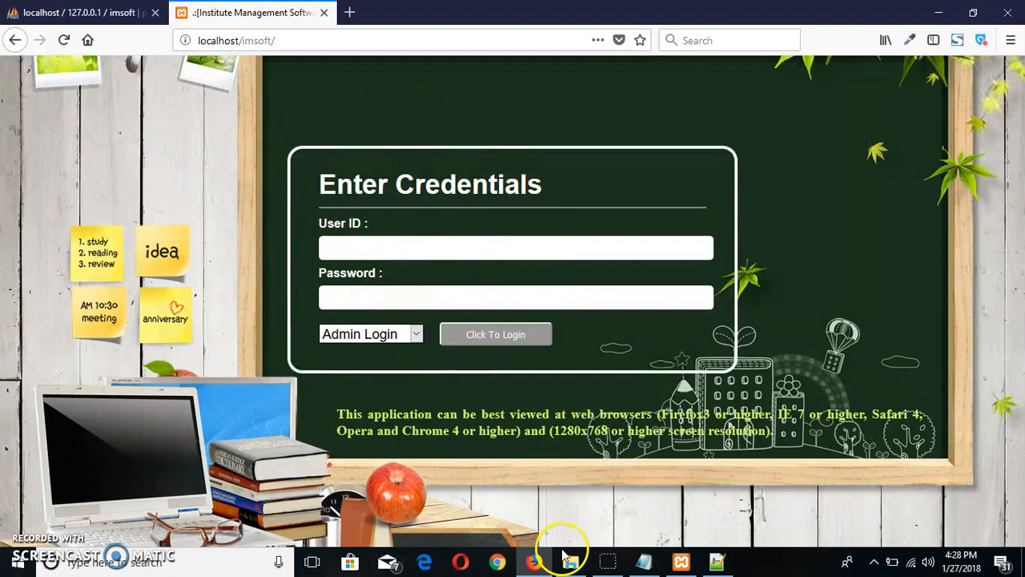
Step: Log in to the institute software with the user ID admin and the account password, using Admin Login
click(382, 247)
text(a)
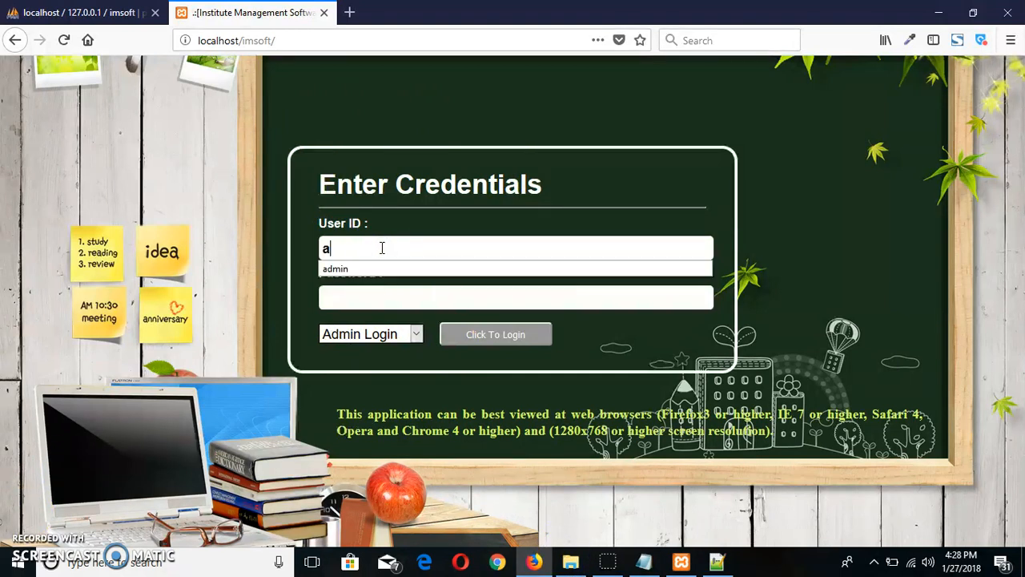
text(dmin)
key(Tab)
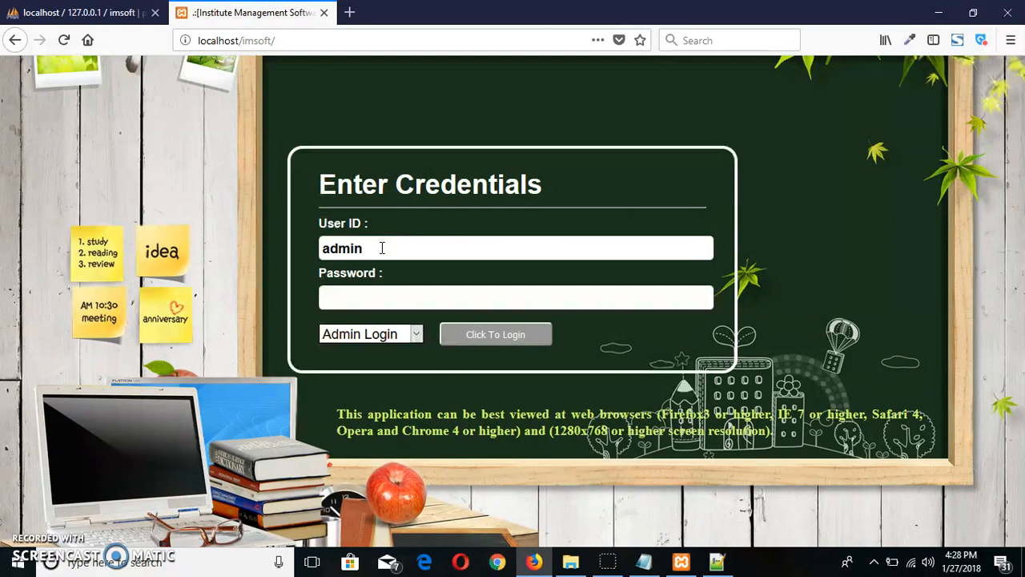
key(Return)
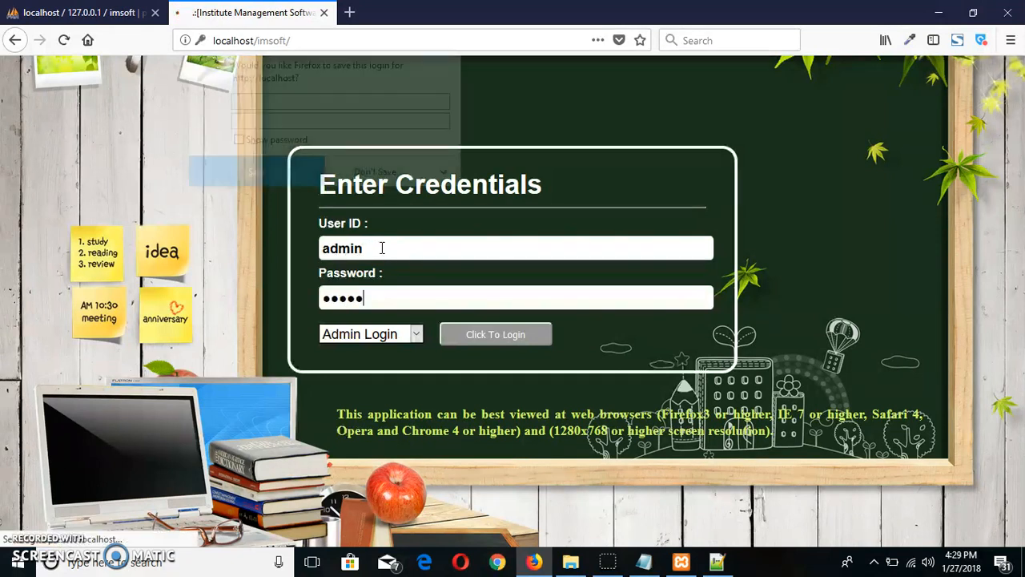
Step: Dismiss the browser's save-login prompt and look over the modules on the software's main page down to the footer
click(610, 153)
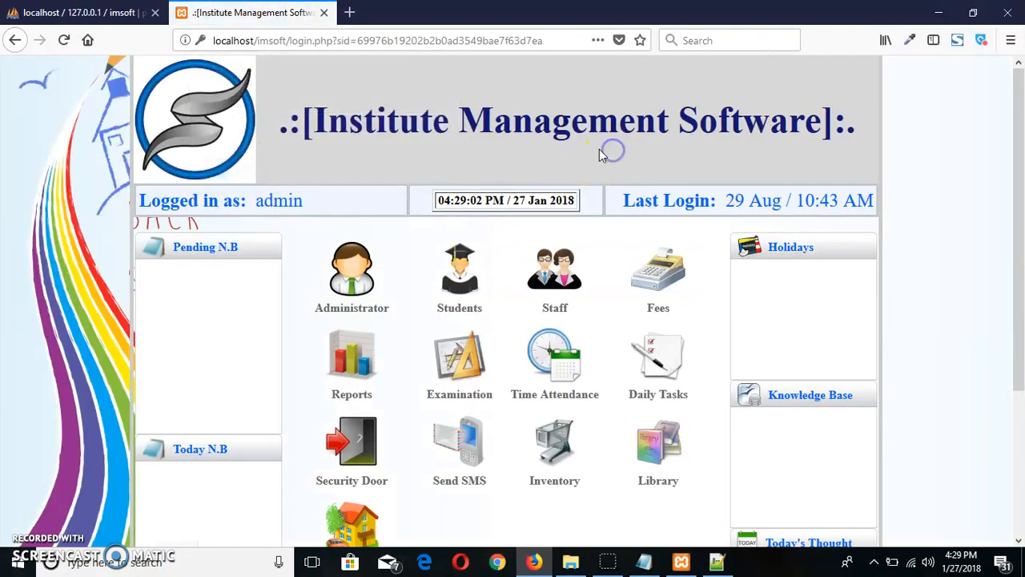
drag(1019, 149, 1019, 104)
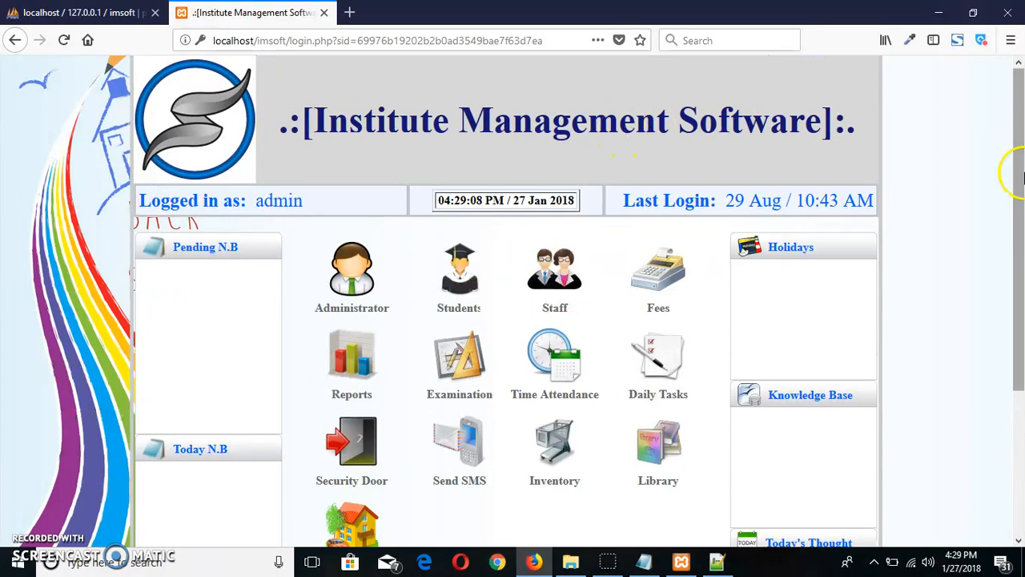
drag(1021, 173, 970, 355)
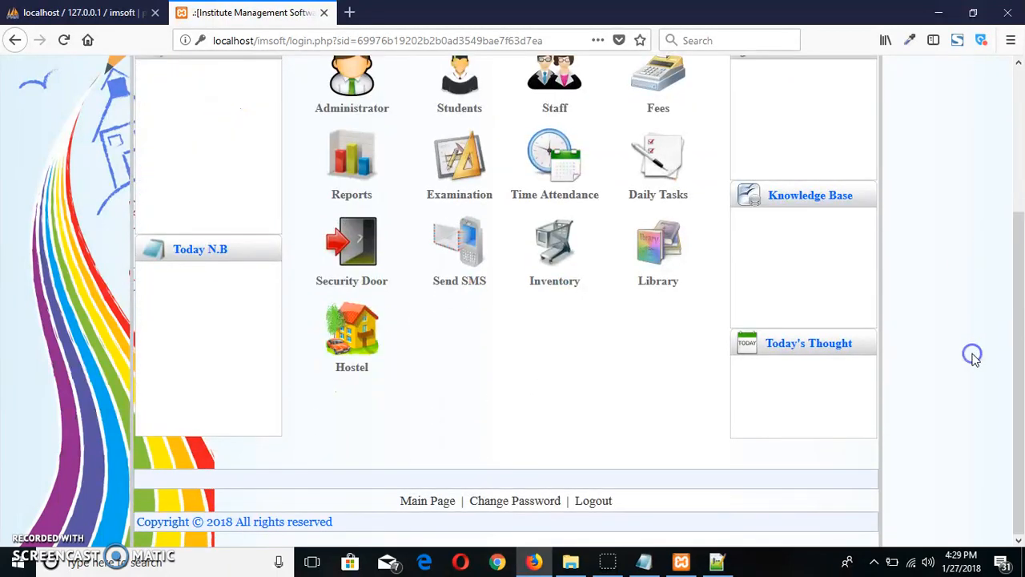